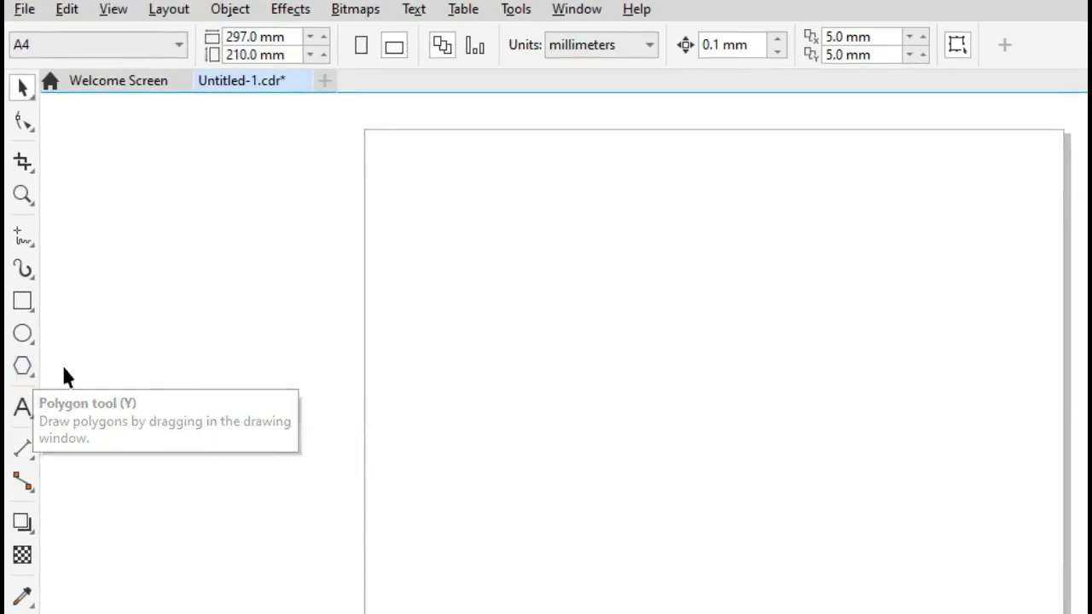
# - Draw a five-sided polygon about 148 mm wide and 141 mm high on the page
pyautogui.click(32, 378)
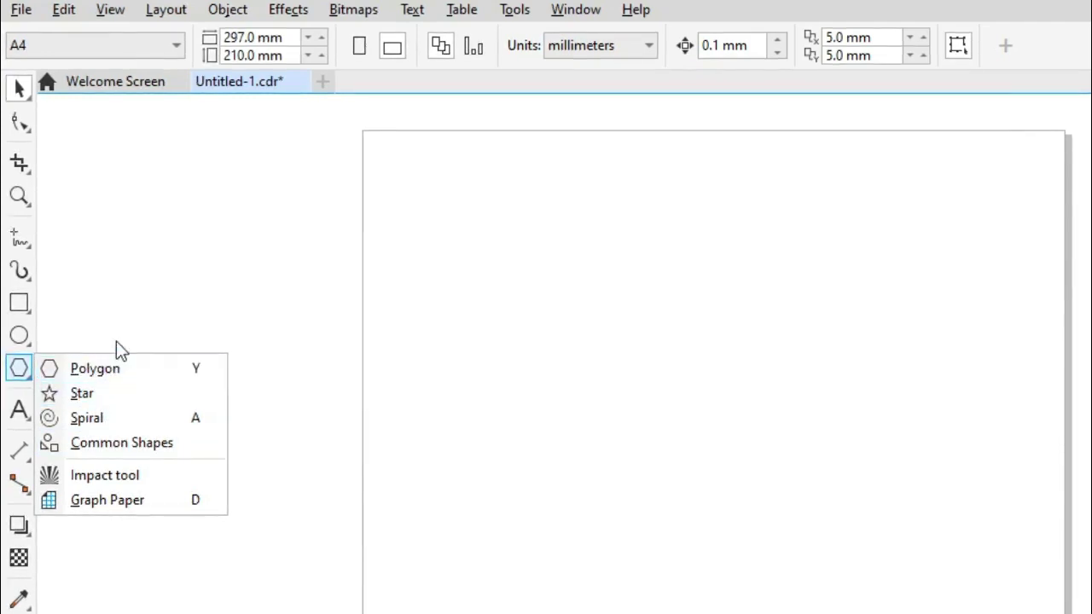
pyautogui.click(109, 320)
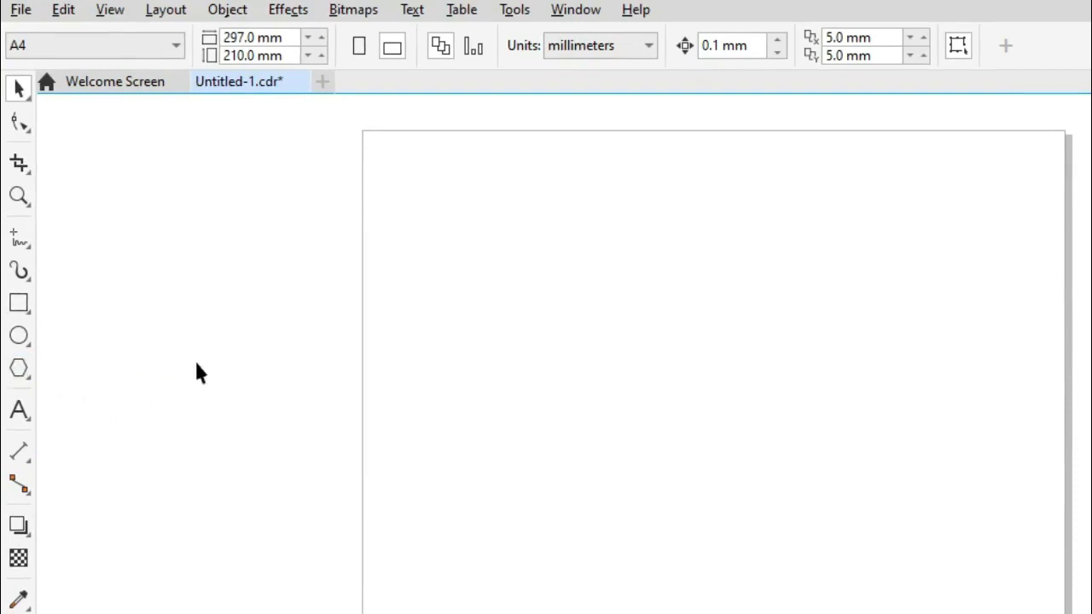
pyautogui.click(19, 368)
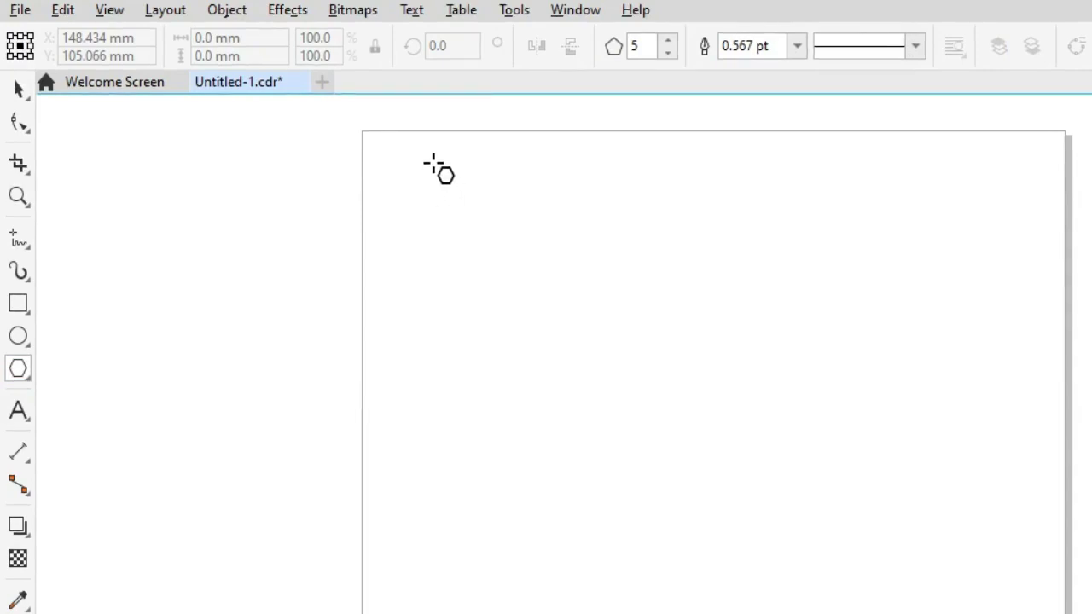
pyautogui.moveTo(437, 162); pyautogui.dragTo(635, 352)
pyautogui.moveTo(697, 438)
pyautogui.mouseDown()
pyautogui.moveTo(763, 481)
pyautogui.moveTo(784, 531)
pyautogui.moveTo(796, 526)
pyautogui.mouseUp()
# - Draw a second pentagon about 120 mm wide and 126 mm high beside the first, and delete it
pyautogui.moveTo(94, 176)
pyautogui.mouseDown()
pyautogui.moveTo(395, 524)
pyautogui.moveTo(390, 507)
pyautogui.moveTo(402, 515)
pyautogui.mouseUp()
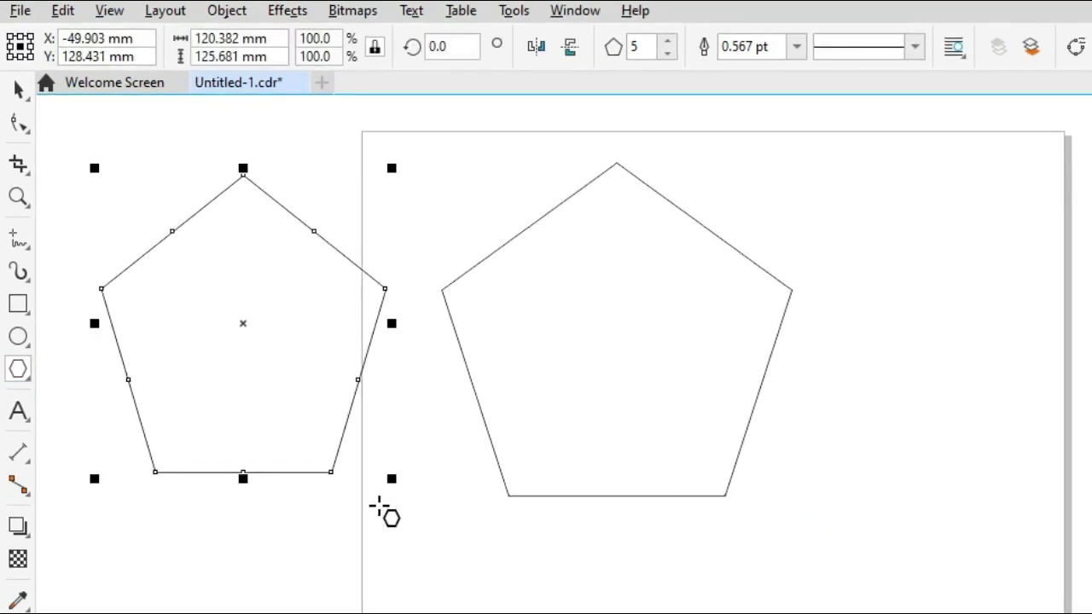
pyautogui.press('Delete')
pyautogui.press('space')
# - Give the pentagon an 8 pt outline with a dotted line style and a red fill
pyautogui.click(597, 341)
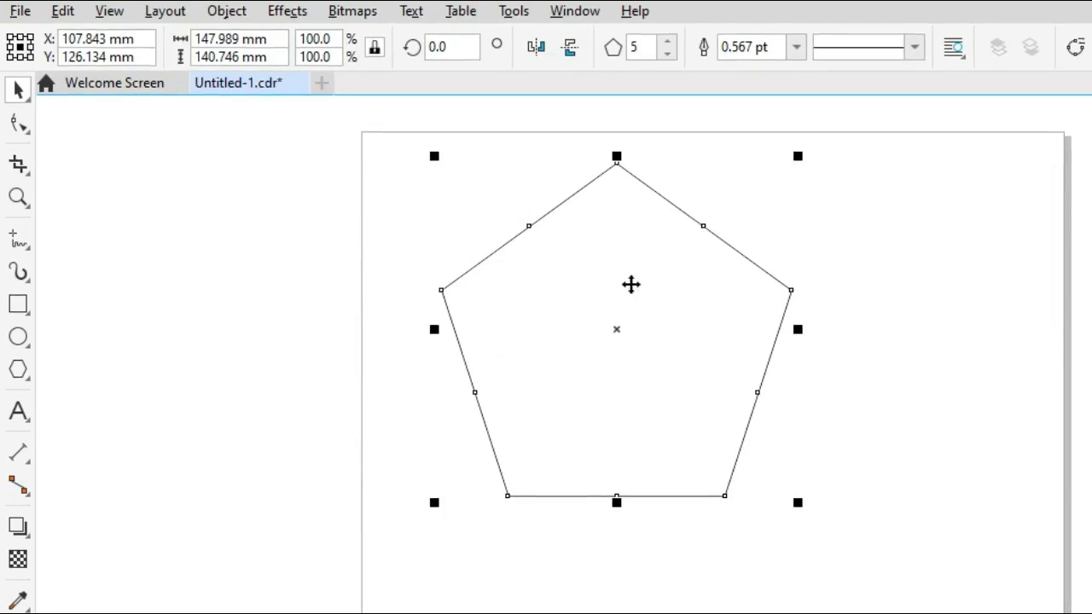
pyautogui.click(796, 47)
pyautogui.click(743, 223)
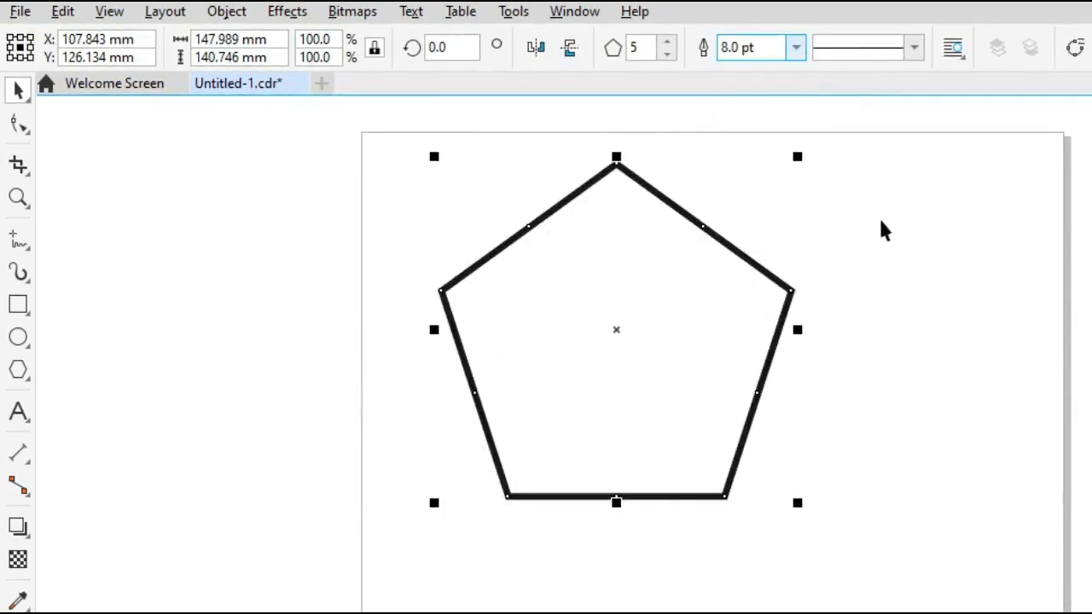
pyautogui.click(913, 51)
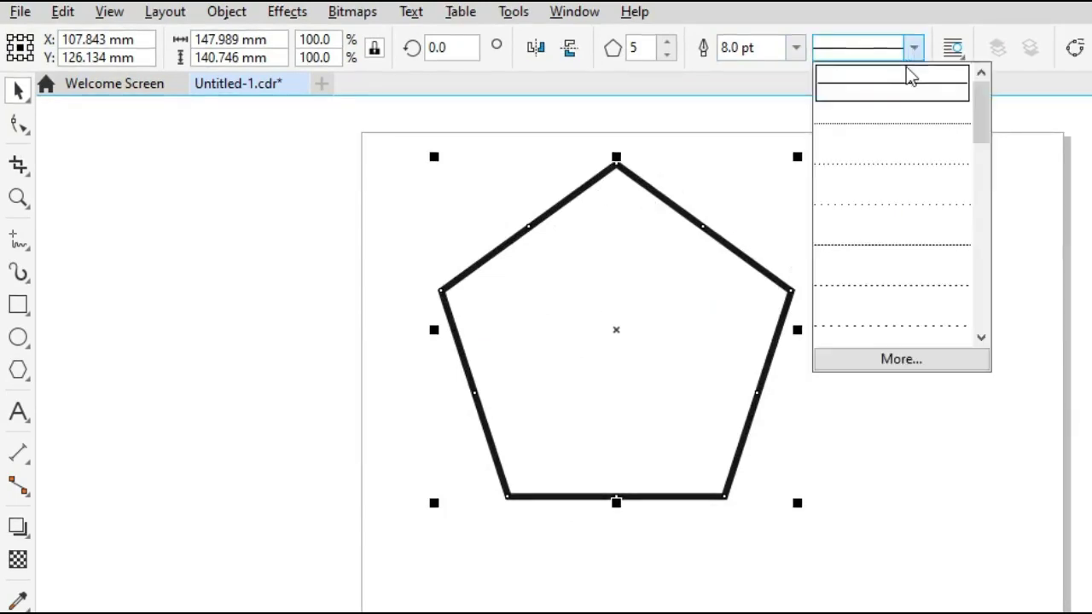
pyautogui.click(900, 133)
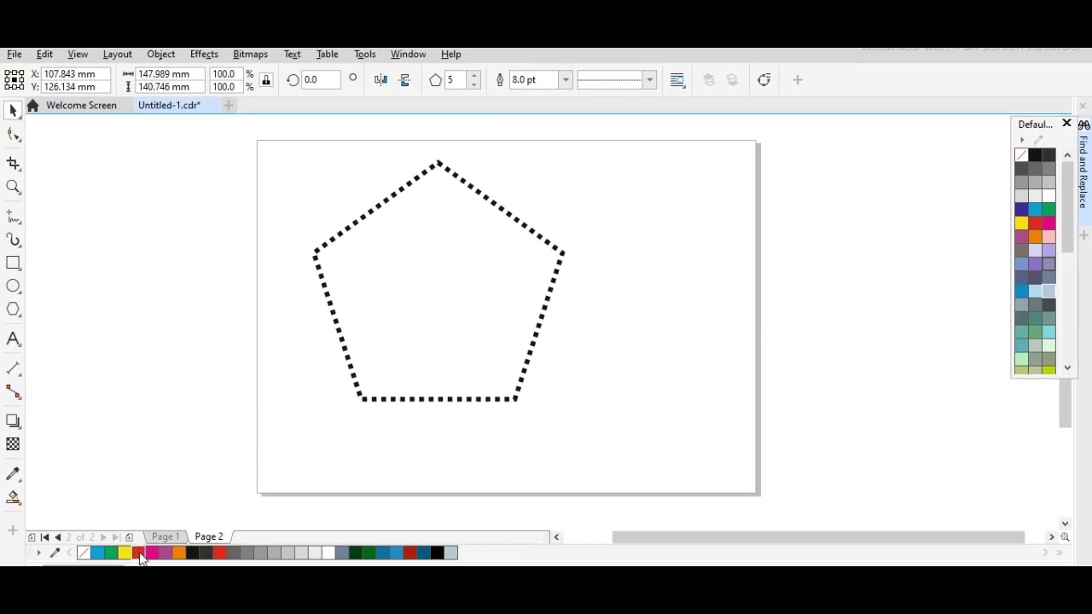
pyautogui.click(137, 553)
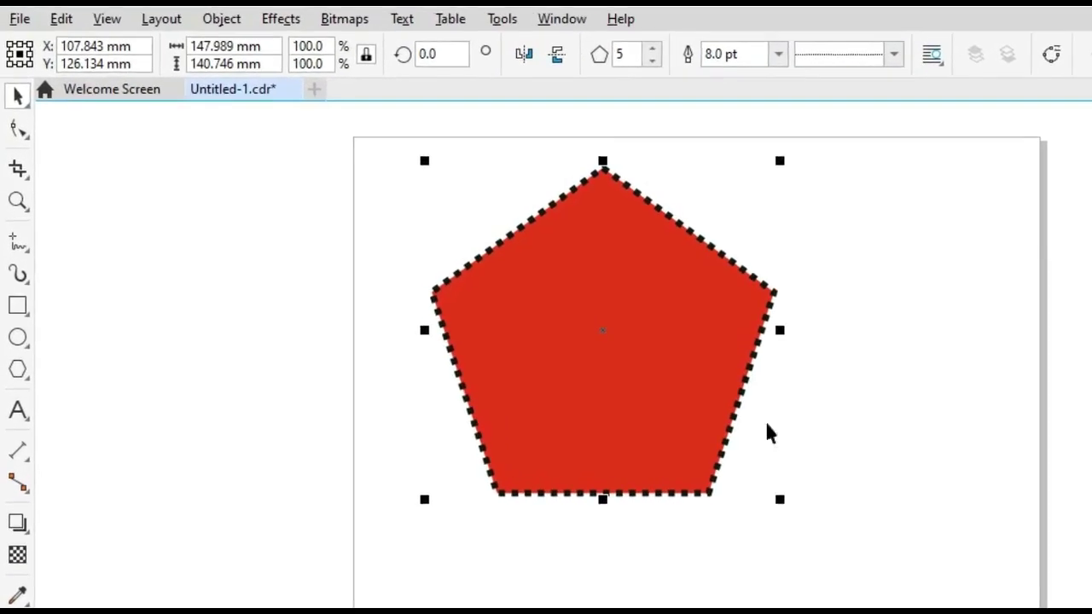
pyautogui.click(580, 582)
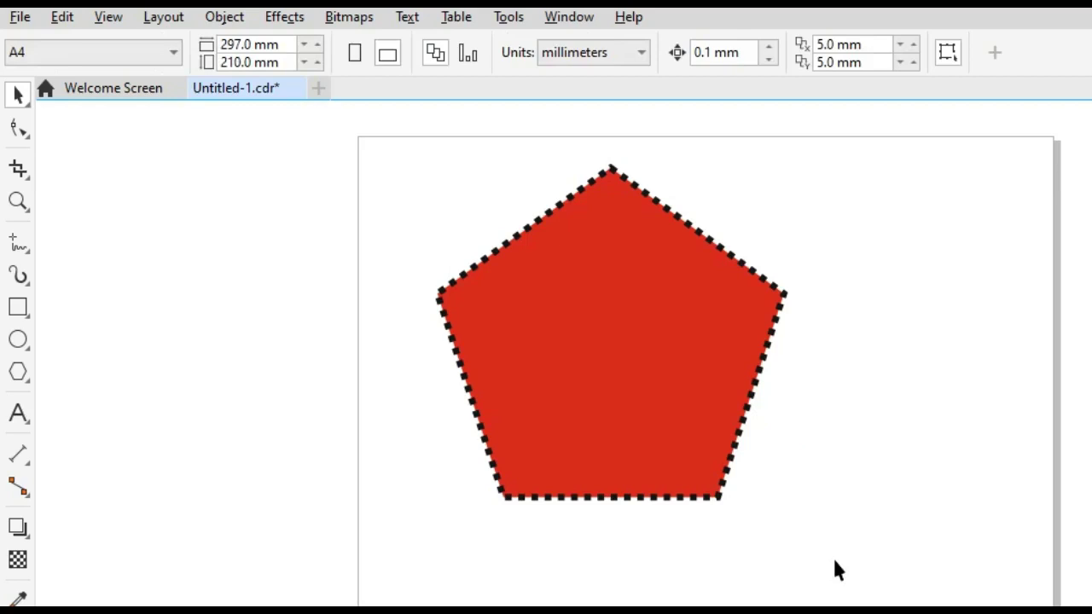
# - Select everything on the page and delete it
pyautogui.hotkey('ctrl', 'a')
pyautogui.press('Delete')
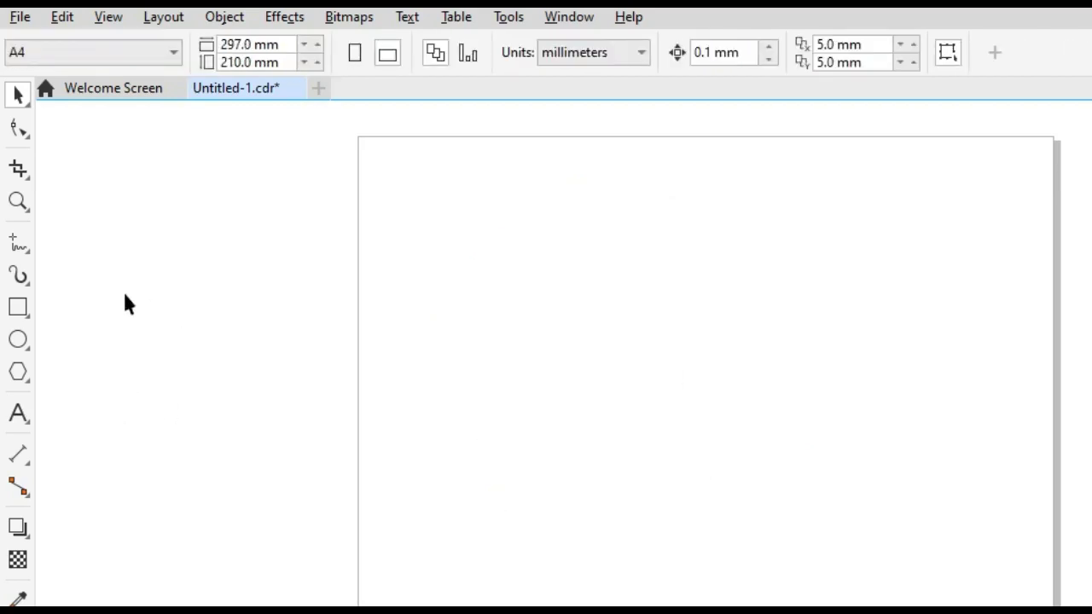
pyautogui.press('F6')
pyautogui.press('space')
# - Draw a five-pointed star about 180 mm wide and 171 mm high on the page, with an 8 pt outline
pyautogui.click(31, 383)
pyautogui.click(100, 399)
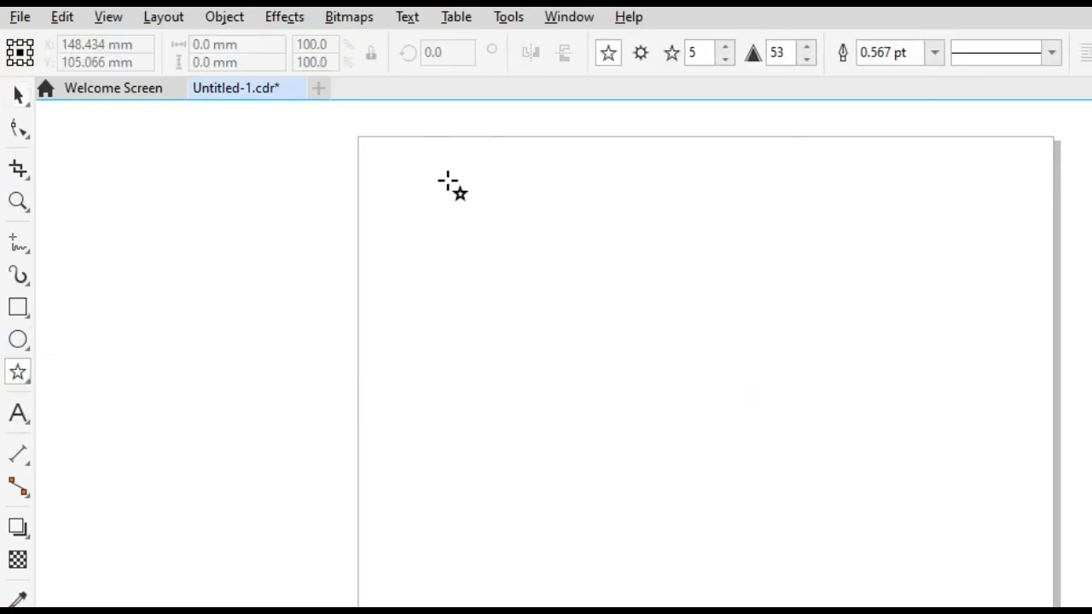
pyautogui.moveTo(444, 165); pyautogui.dragTo(882, 556)
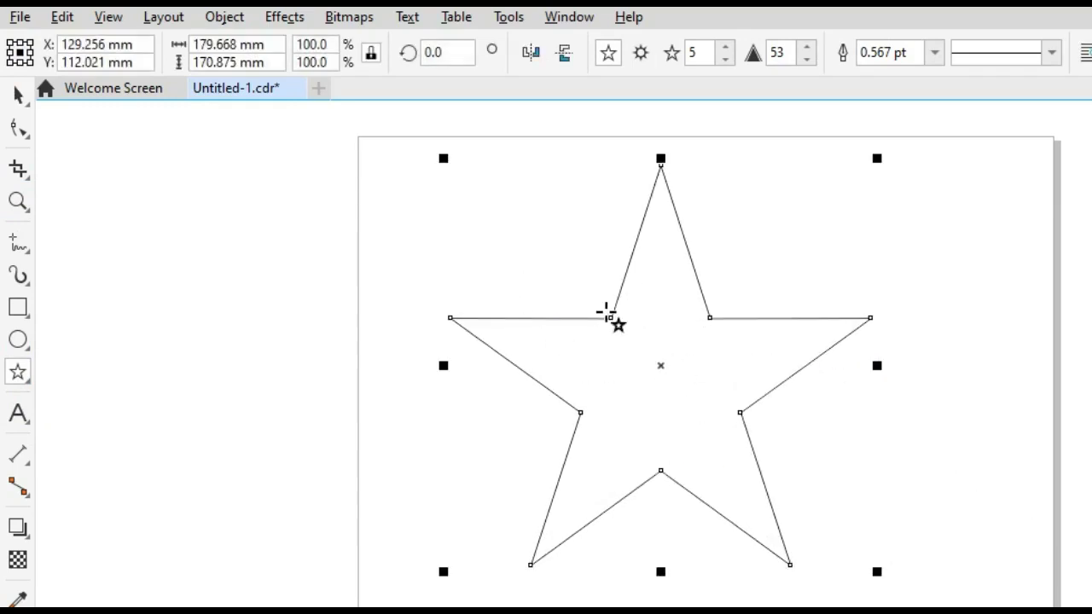
pyautogui.click(934, 52)
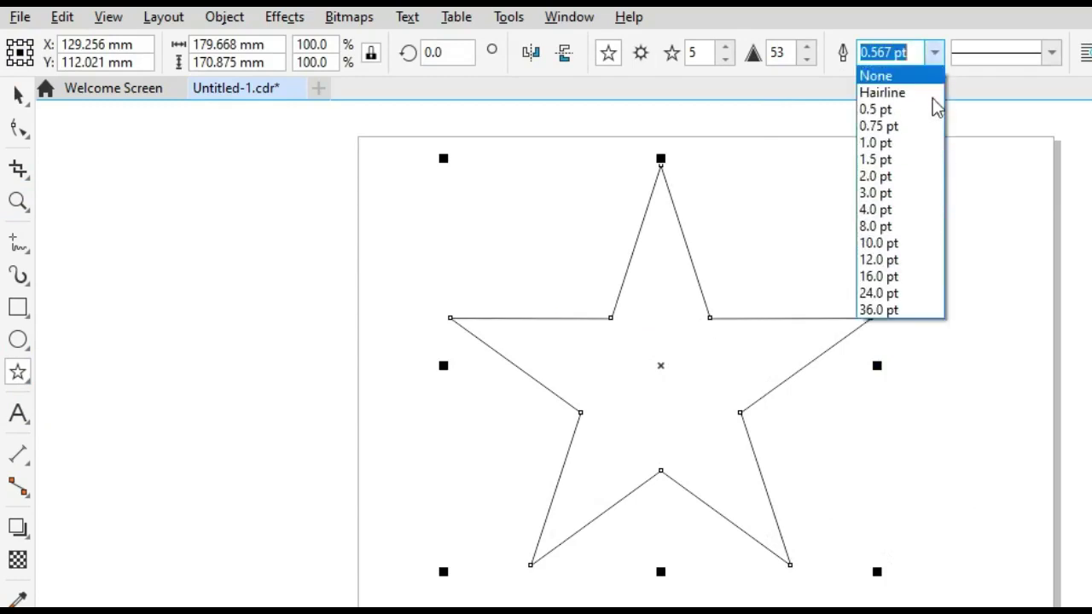
pyautogui.click(877, 226)
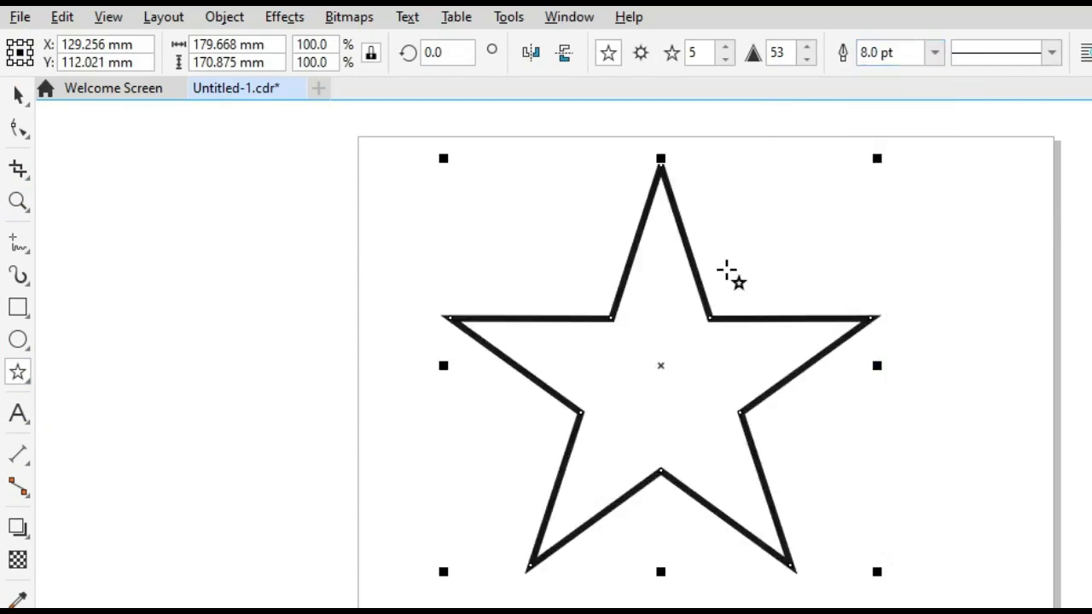
pyautogui.press('space')
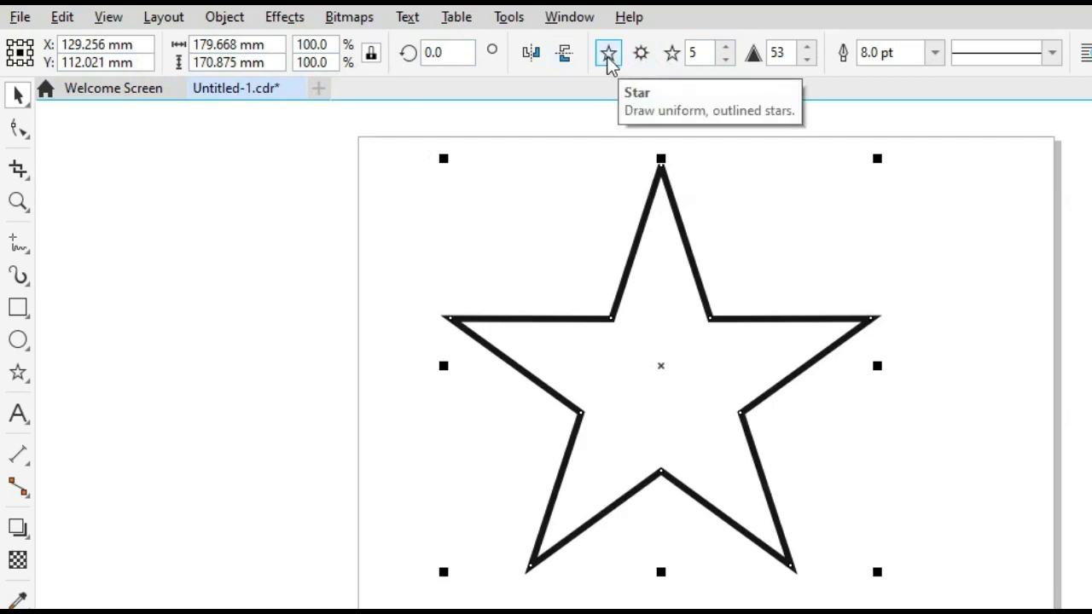
# - Raise the star's number of points one at a time to 11
pyautogui.click(667, 58)
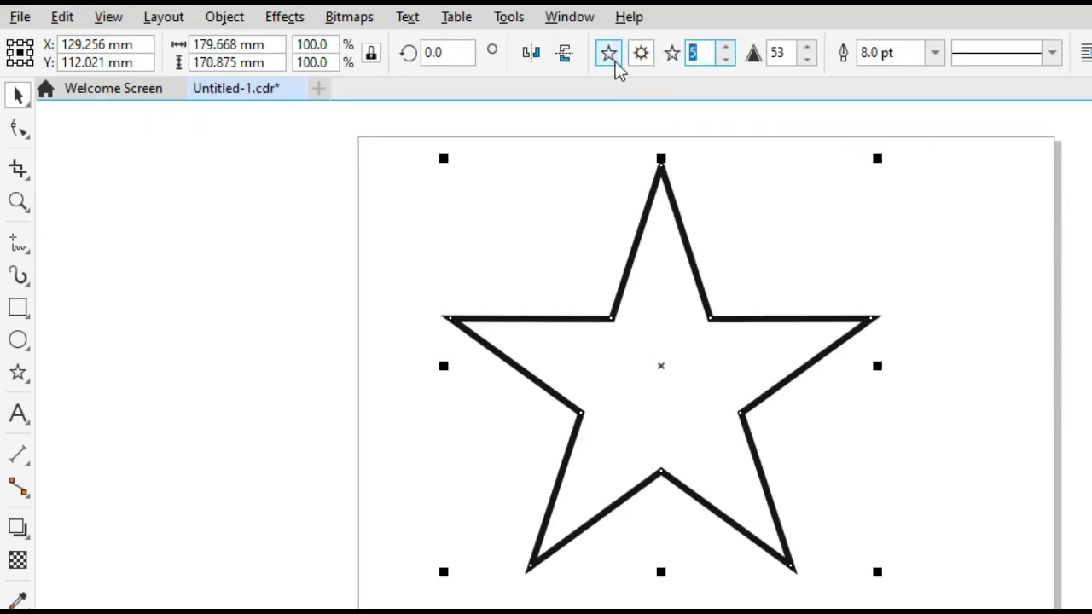
pyautogui.click(697, 52)
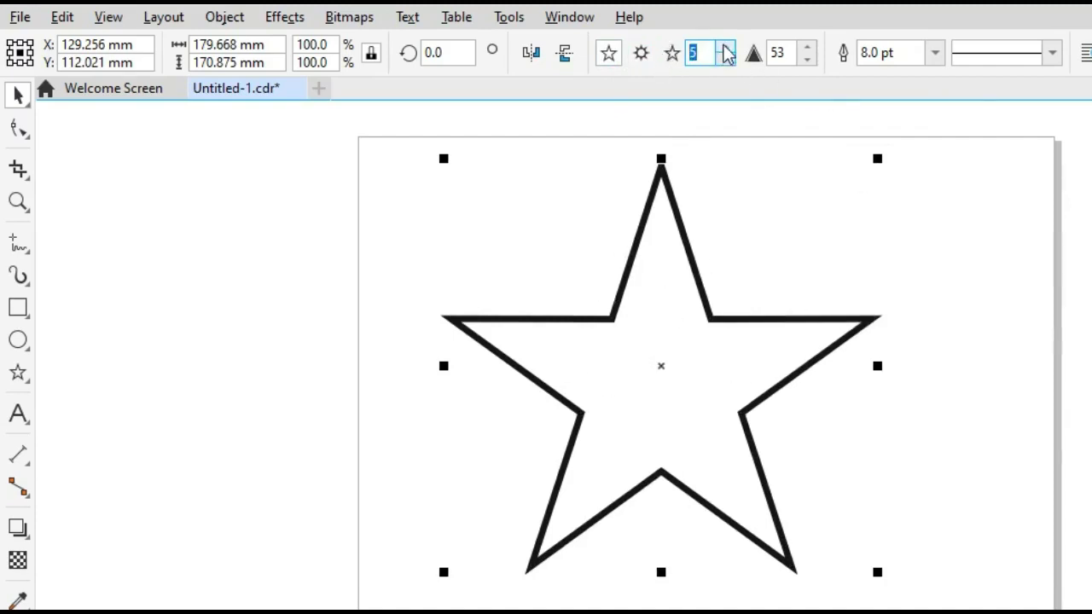
pyautogui.click(712, 101)
pyautogui.click(634, 290)
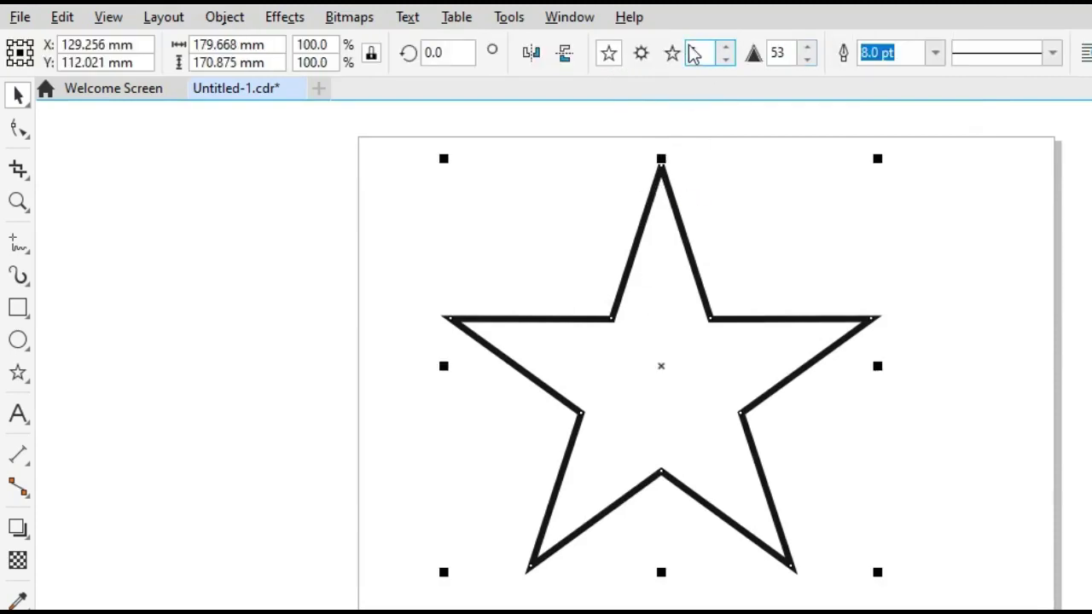
pyautogui.click(726, 47)
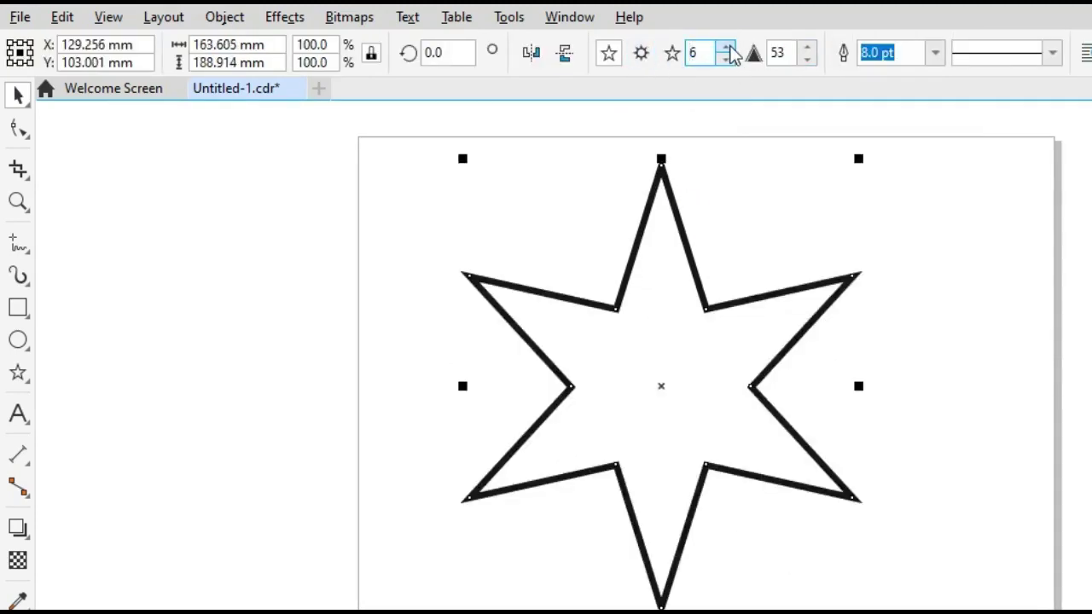
pyautogui.click(725, 48)
pyautogui.click(726, 48)
pyautogui.click(725, 48)
pyautogui.click(726, 48)
pyautogui.click(725, 48)
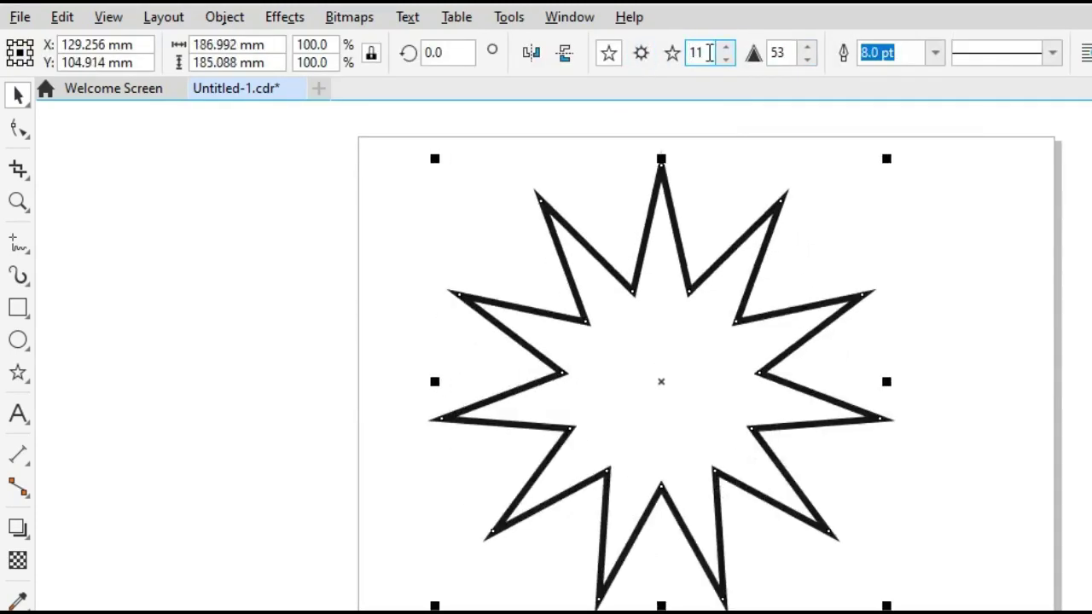
# - Set the star's number of points to 20 and fill the star with red
pyautogui.write('20')
pyautogui.press('Return')
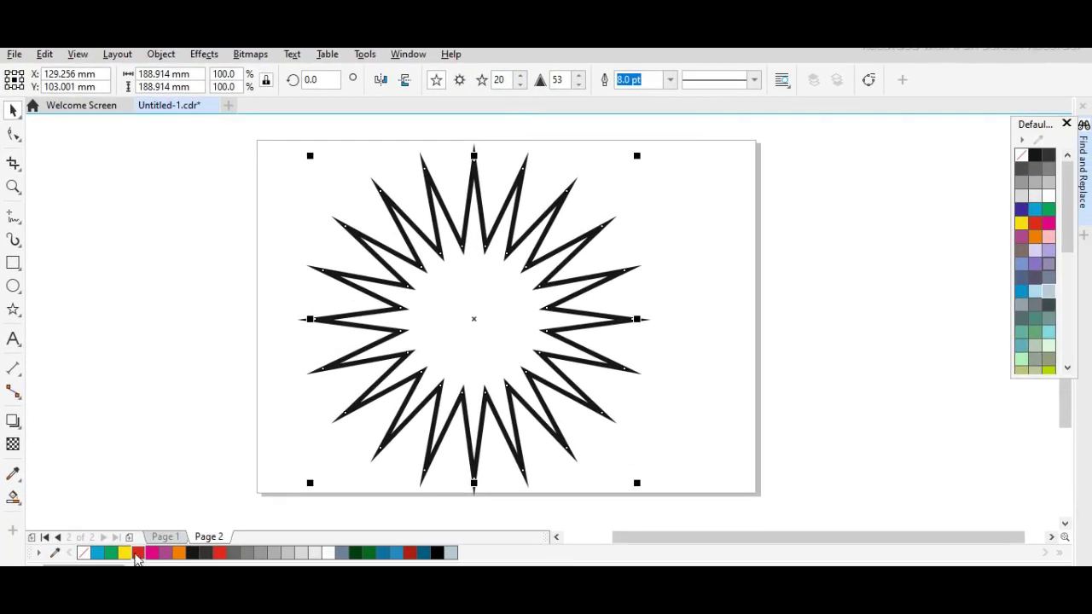
pyautogui.click(137, 552)
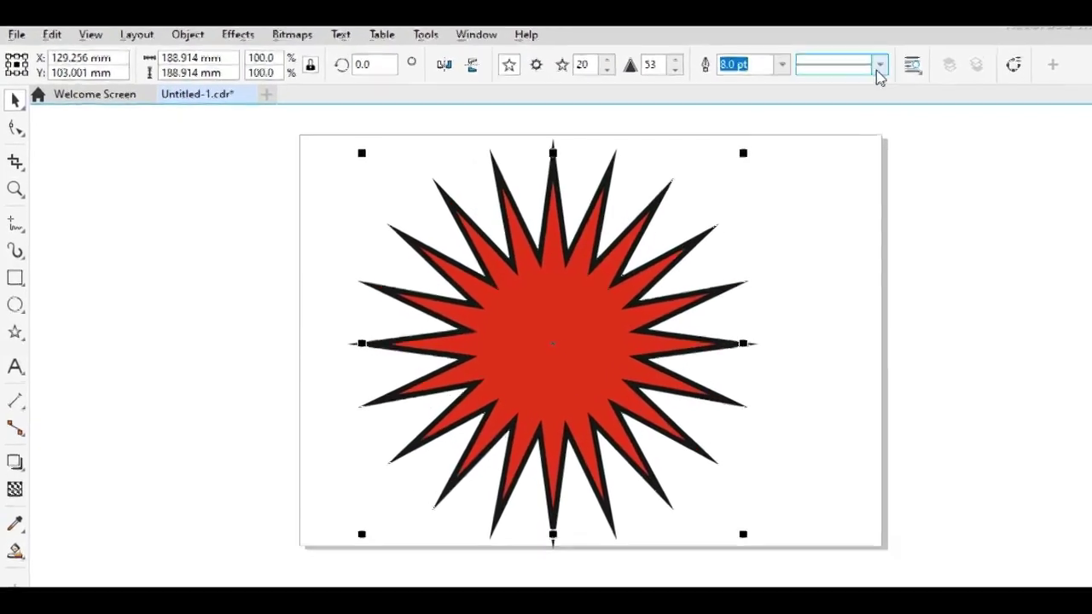
# - Apply a dotted line style to the star's outline and set its width to 4 pt
pyautogui.click(879, 65)
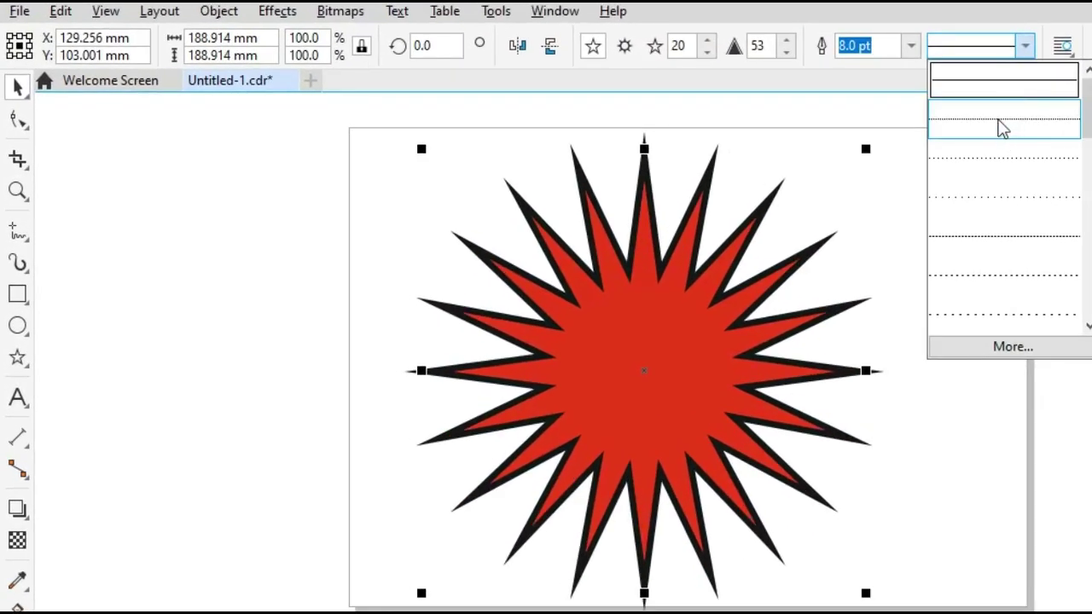
pyautogui.click(1003, 130)
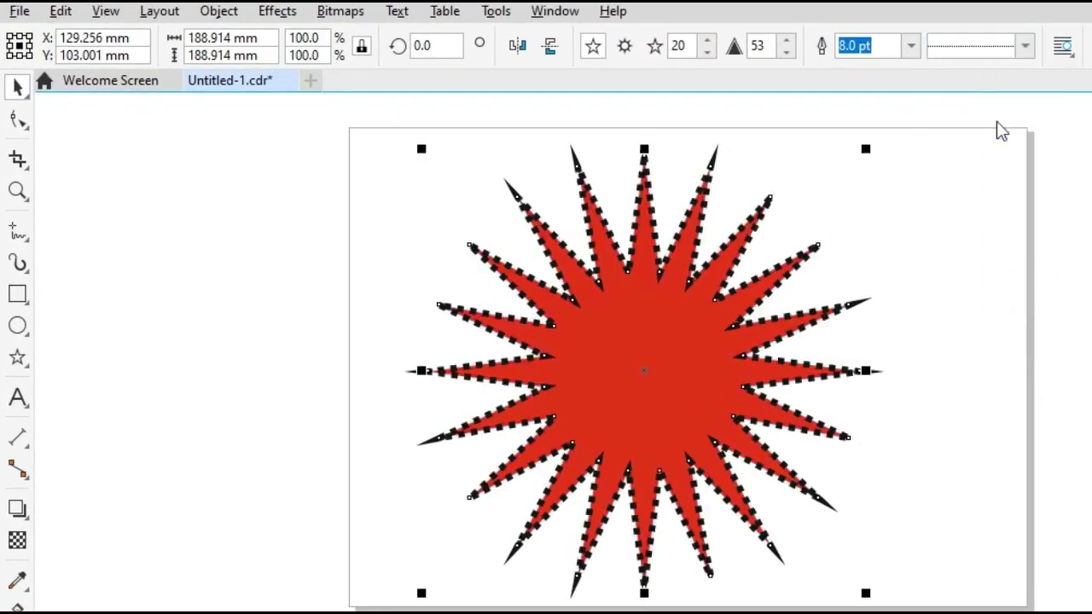
pyautogui.click(911, 47)
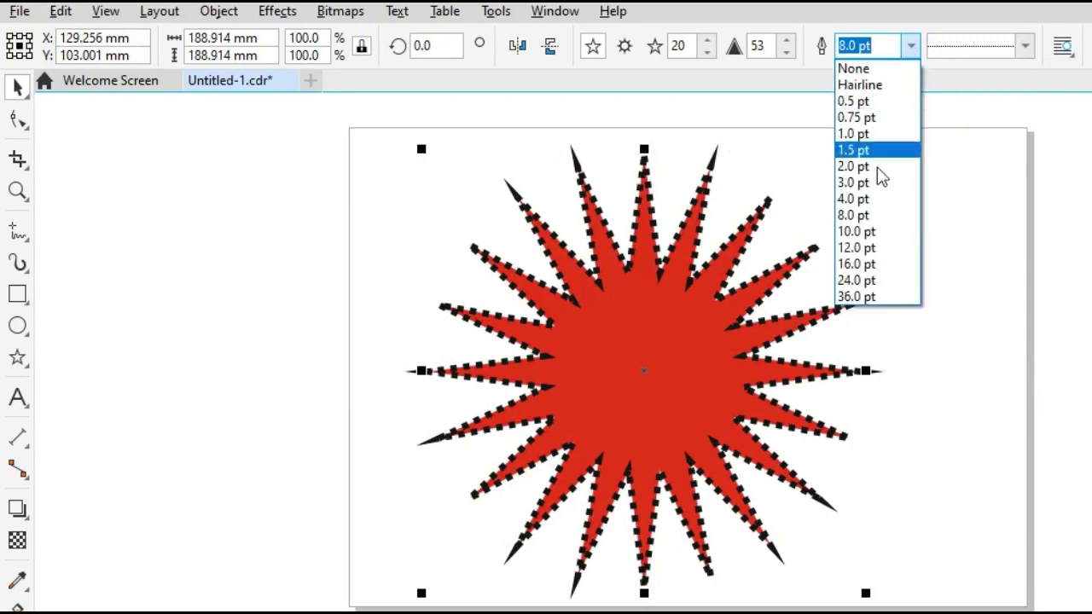
pyautogui.click(853, 198)
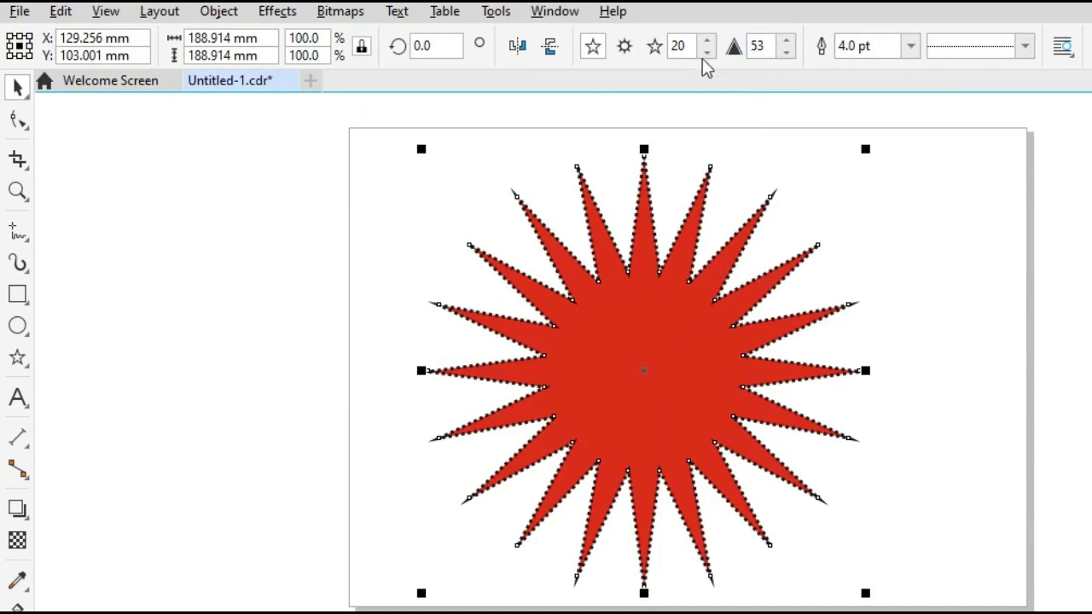
# - Set the star's number of points to 5 and move it about 150 mm left, partly off the page
pyautogui.click(673, 46)
pyautogui.write('5')
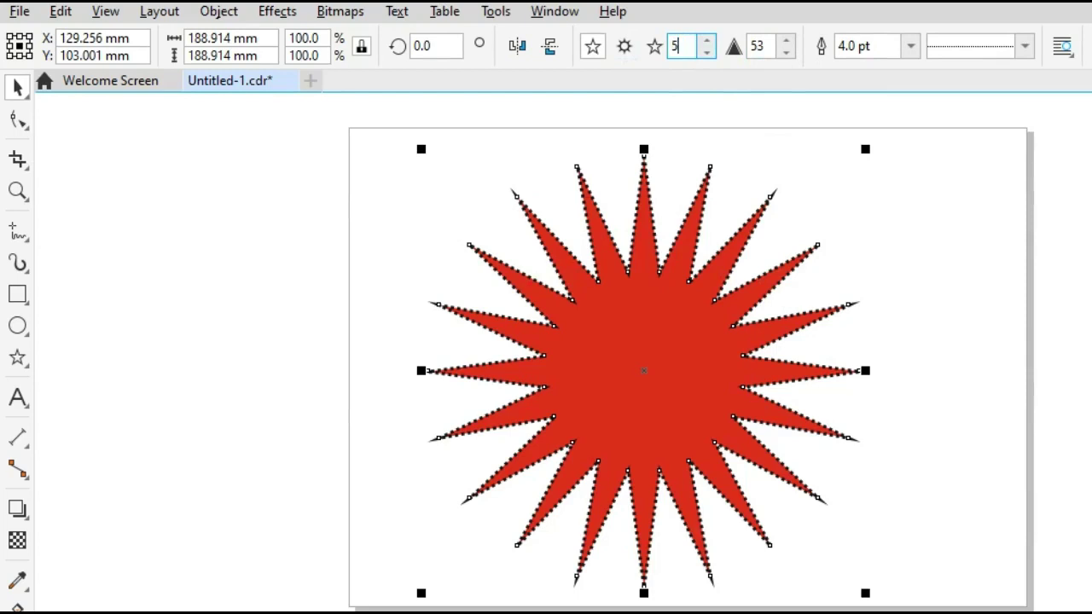
pyautogui.press('Return')
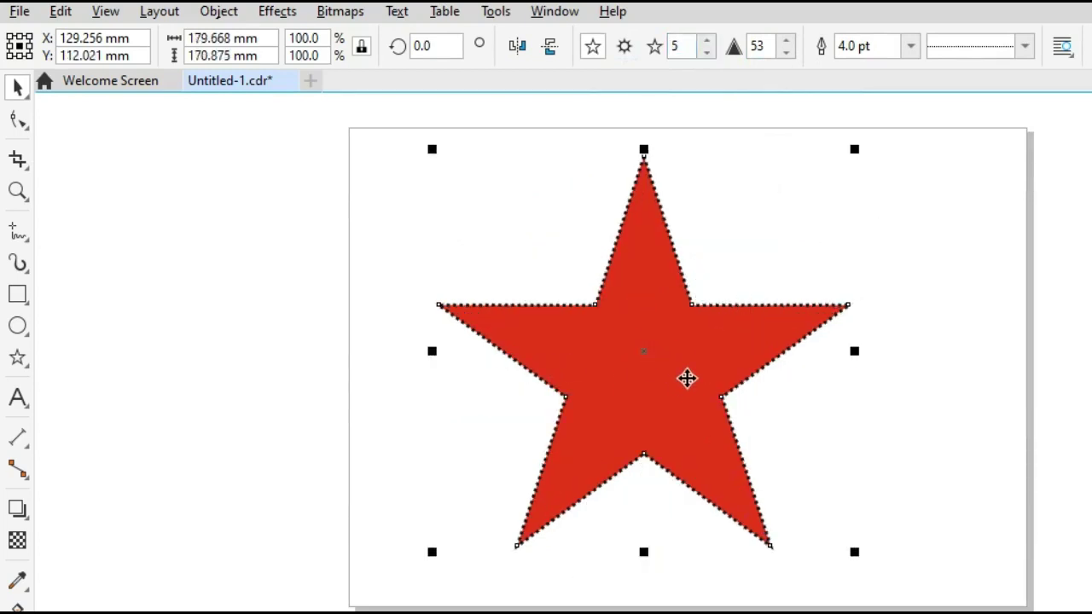
pyautogui.moveTo(688, 378); pyautogui.dragTo(346, 380)
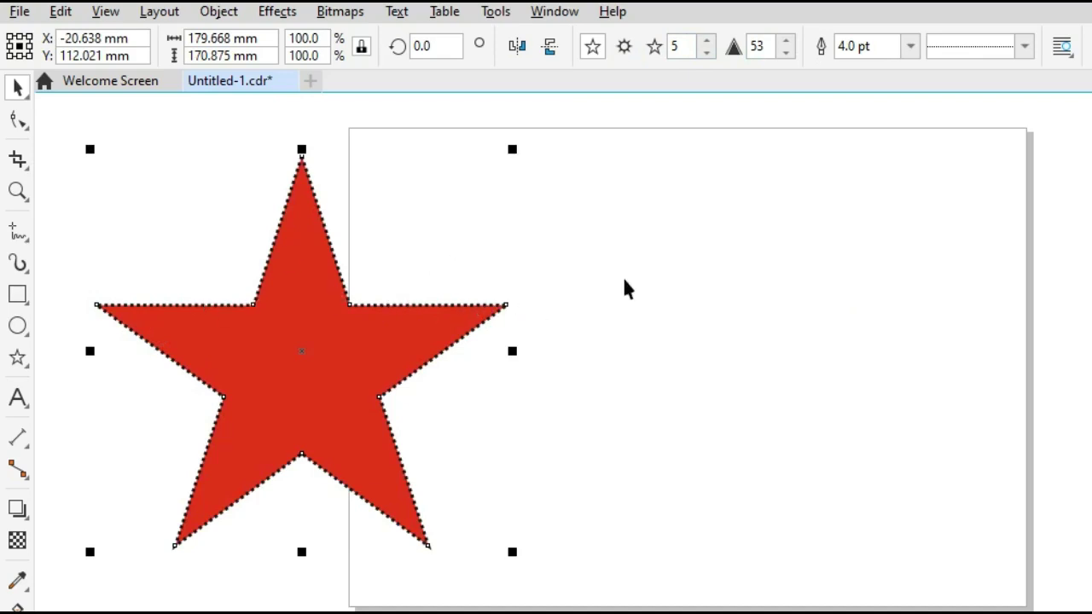
pyautogui.click(640, 360)
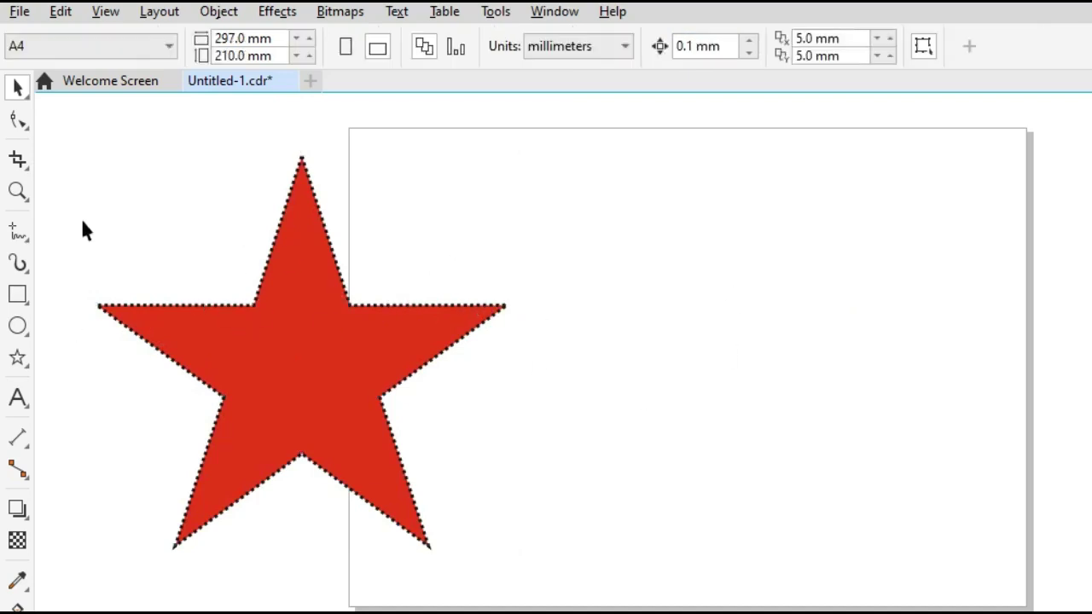
# - Draw a pentagon about 164 mm wide and 156 mm high beside the red star, with an 8 pt outline
pyautogui.click(27, 370)
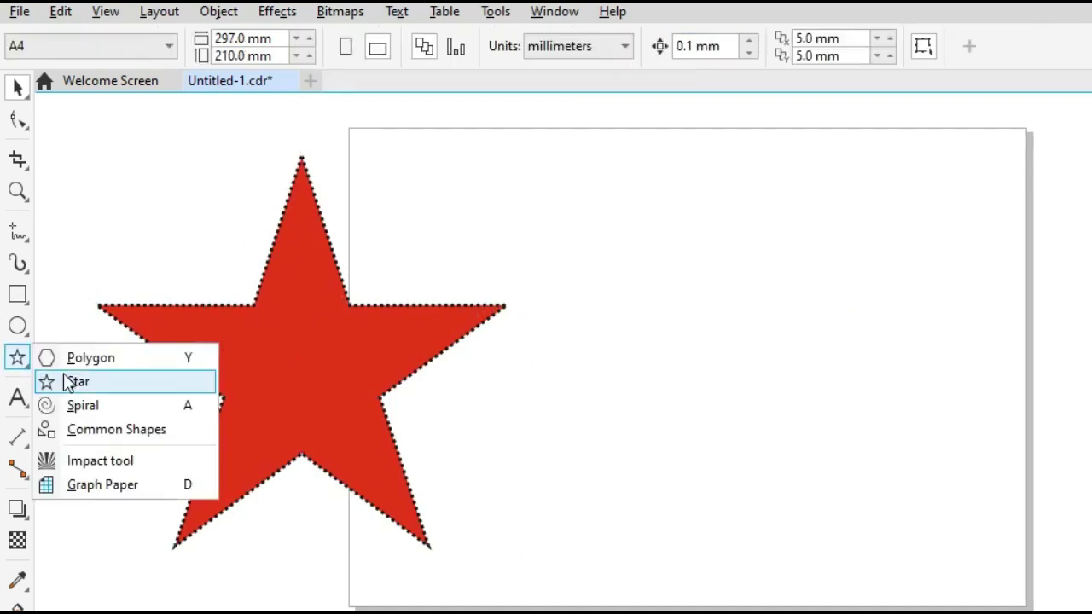
pyautogui.click(70, 360)
pyautogui.moveTo(529, 137)
pyautogui.mouseDown()
pyautogui.moveTo(663, 259)
pyautogui.moveTo(865, 531)
pyautogui.mouseUp()
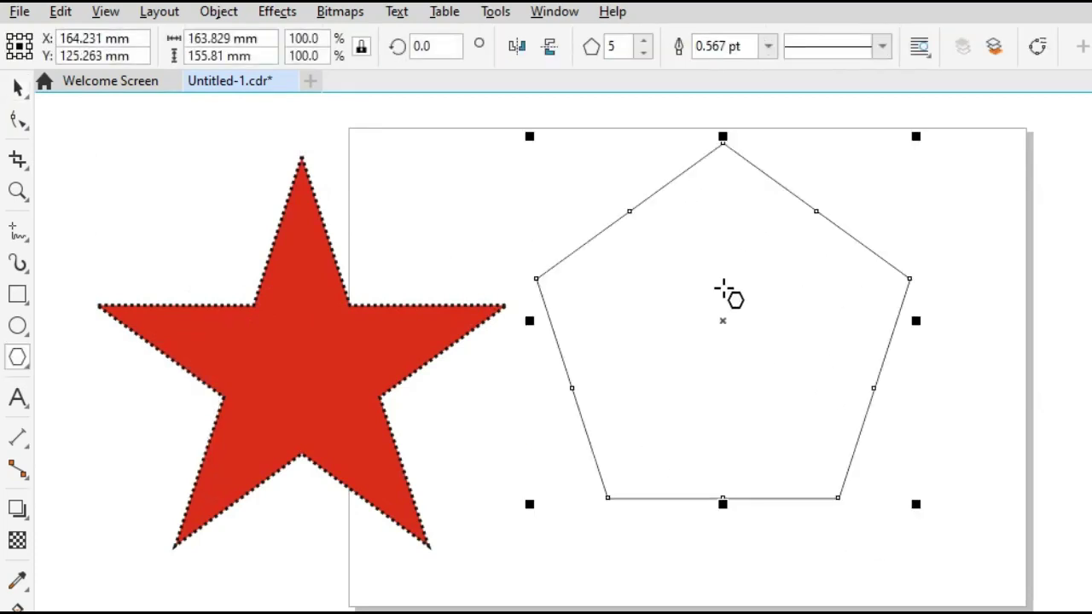
pyautogui.click(768, 46)
pyautogui.click(739, 215)
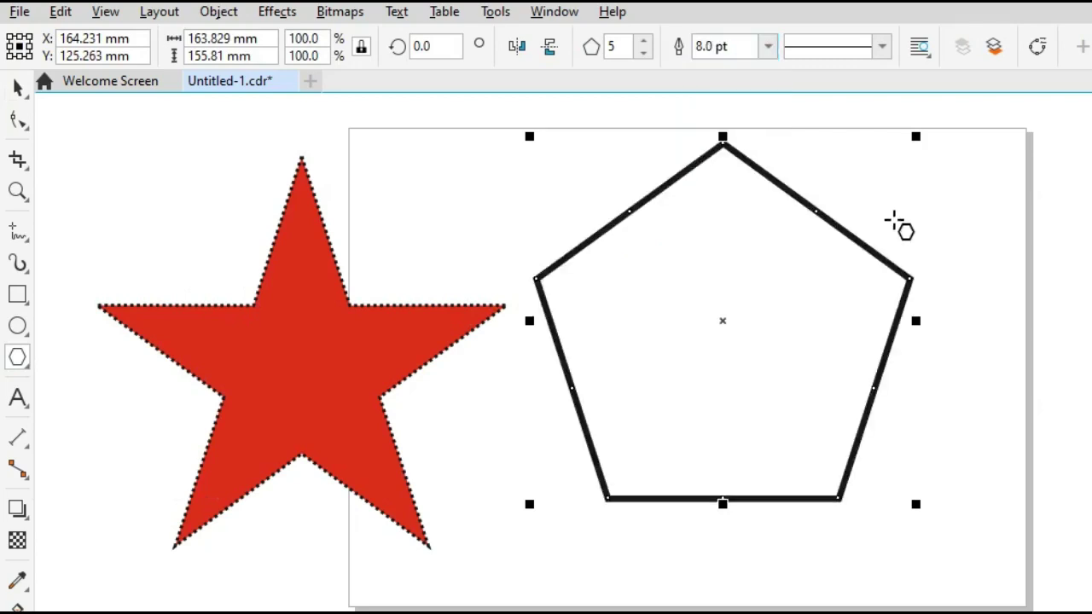
pyautogui.press('space')
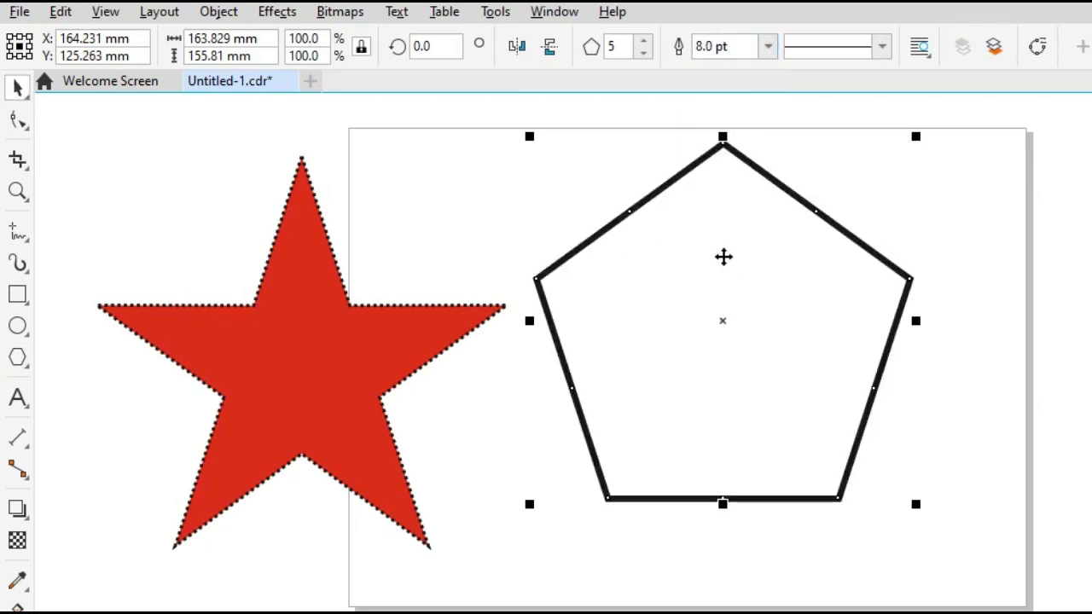
# - Set the pentagon's number of sides to 3 and raise it one side at a time to 6
pyautogui.click(723, 264)
pyautogui.click(785, 268)
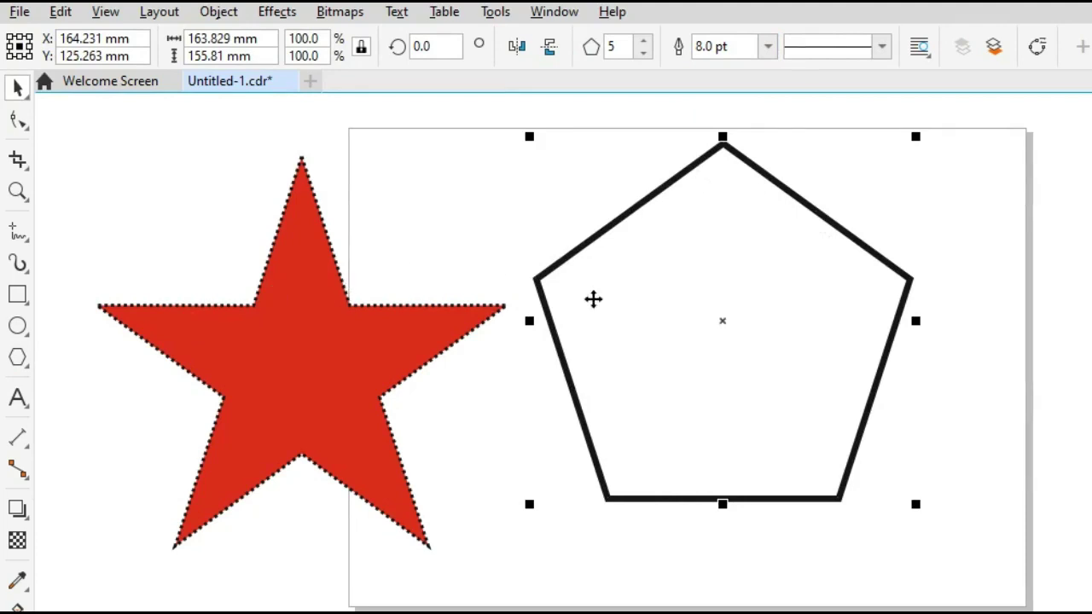
pyautogui.click(644, 54)
pyautogui.click(643, 54)
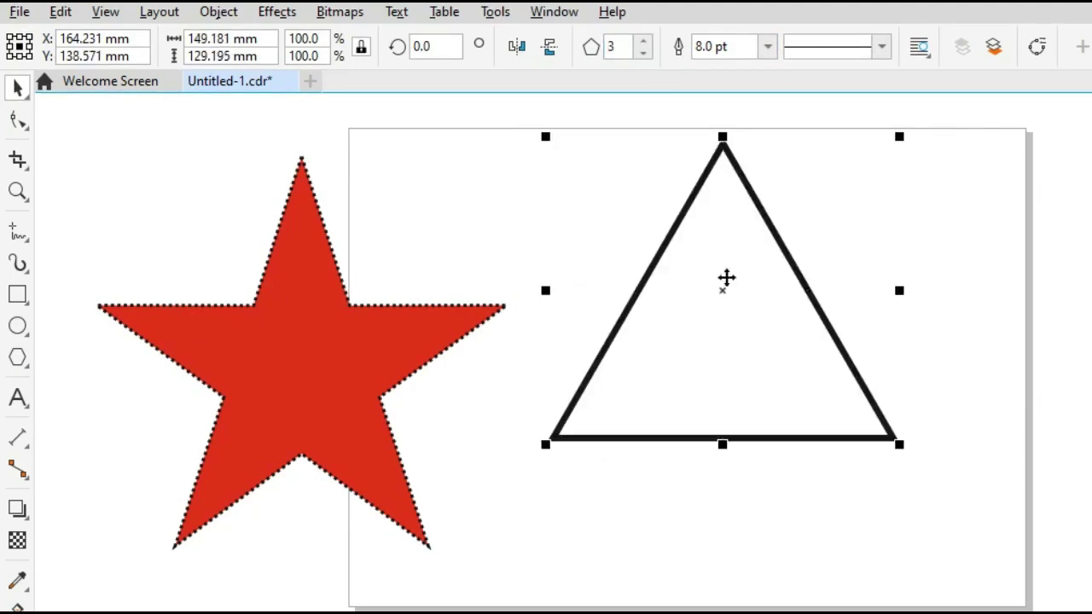
pyautogui.click(644, 39)
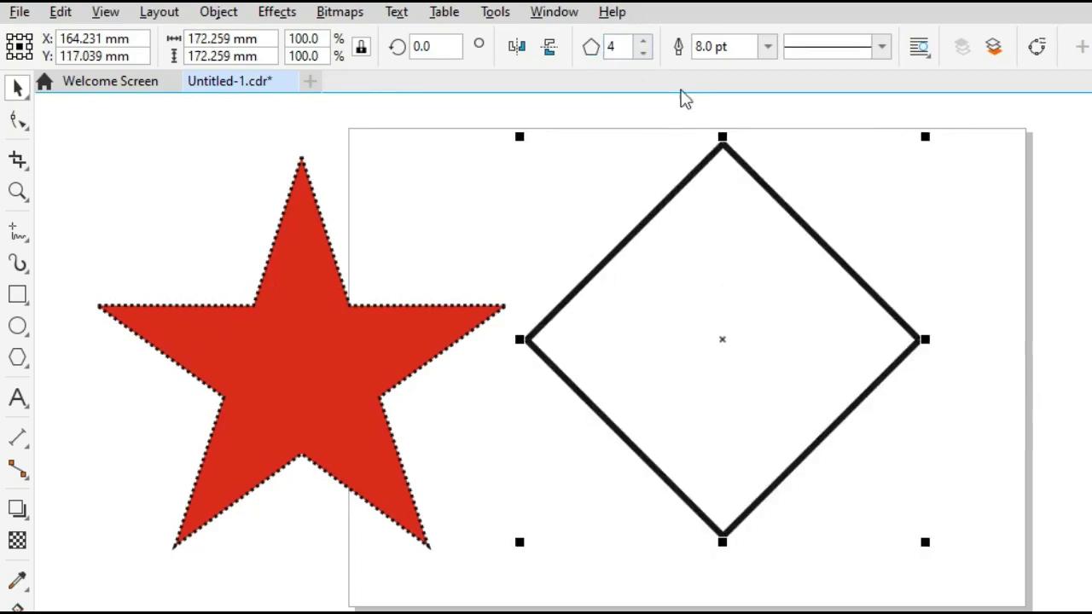
pyautogui.click(643, 40)
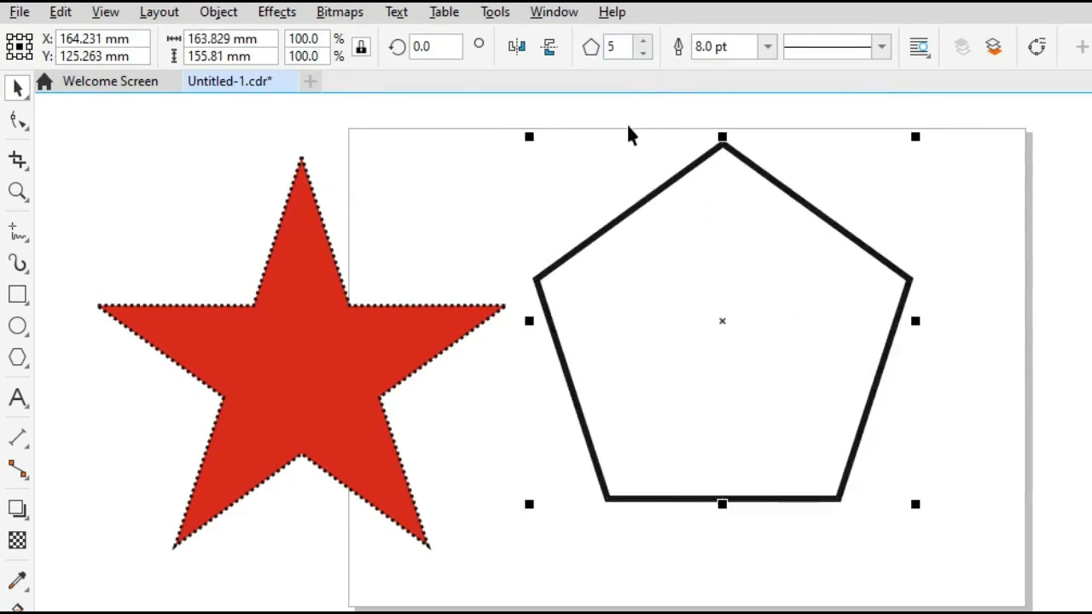
pyautogui.click(643, 40)
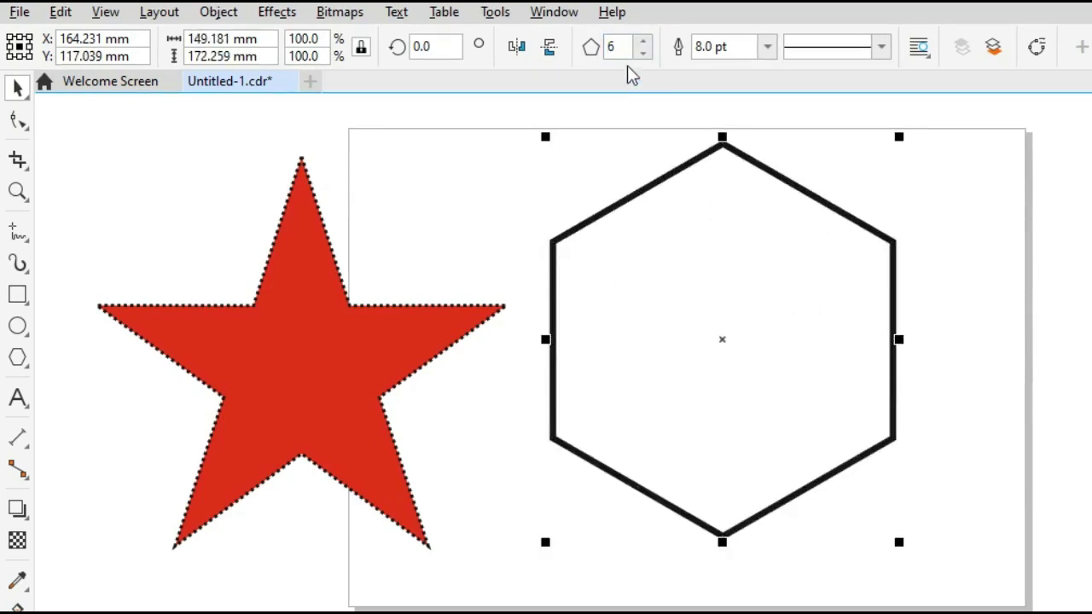
# - Set the polygon's number of sides to 15 and fill it with red, replacing that fill with green
pyautogui.doubleClick(614, 47)
pyautogui.write('15')
pyautogui.press('Return')
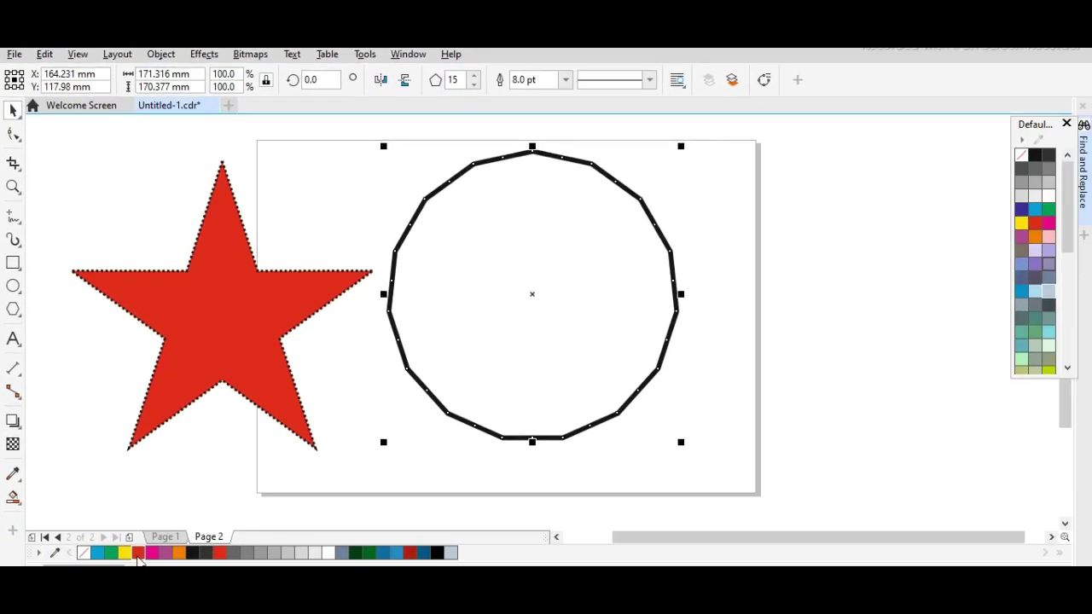
pyautogui.click(137, 554)
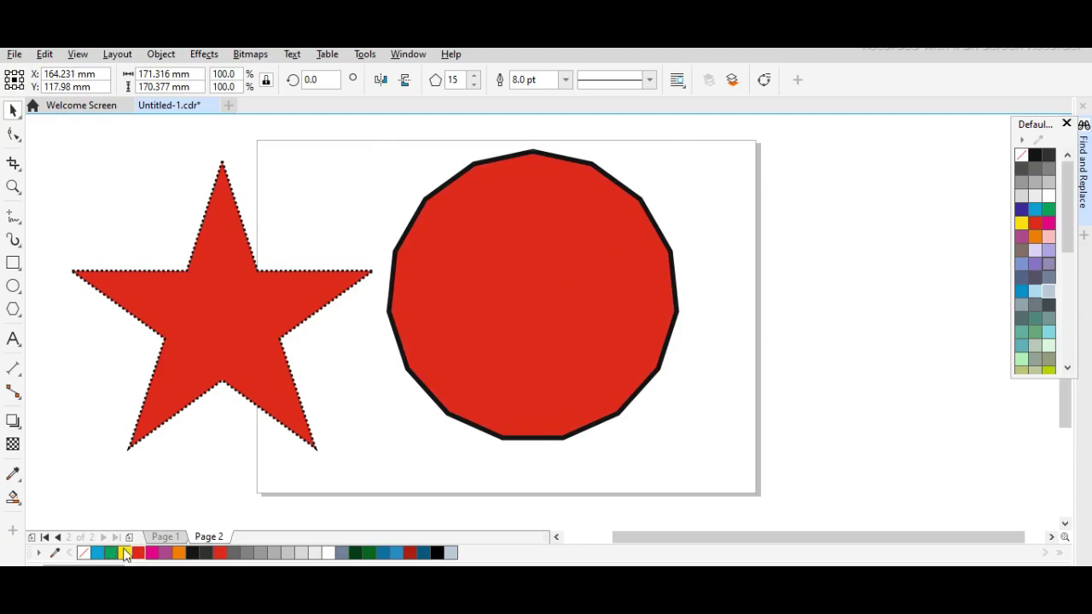
pyautogui.click(111, 554)
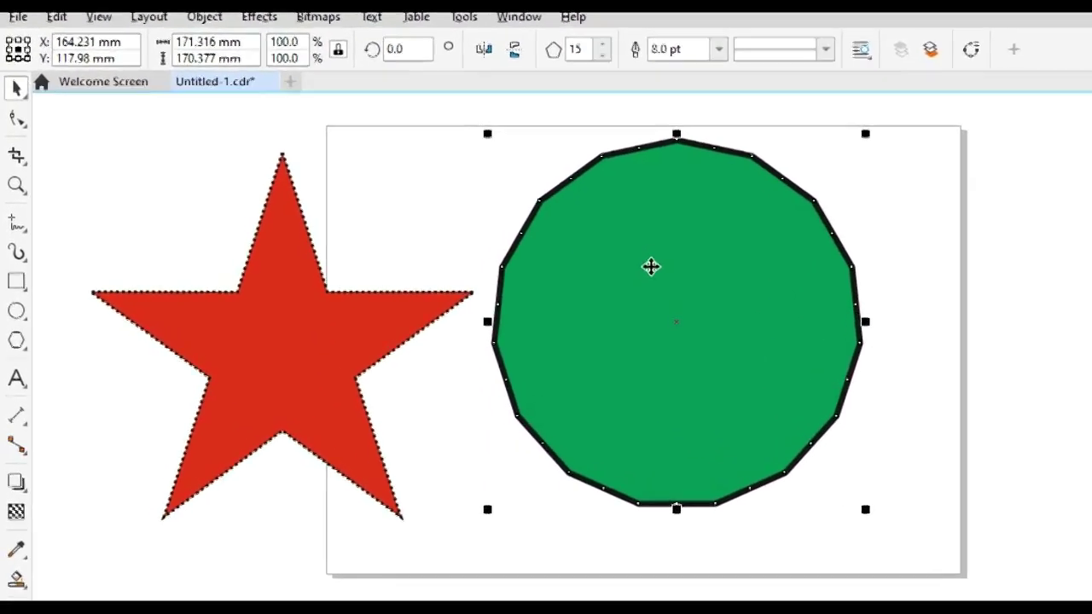
# - Set the green polygon's number of sides to 5 and deselect it
pyautogui.doubleClick(608, 45)
pyautogui.write('5')
pyautogui.press('Return')
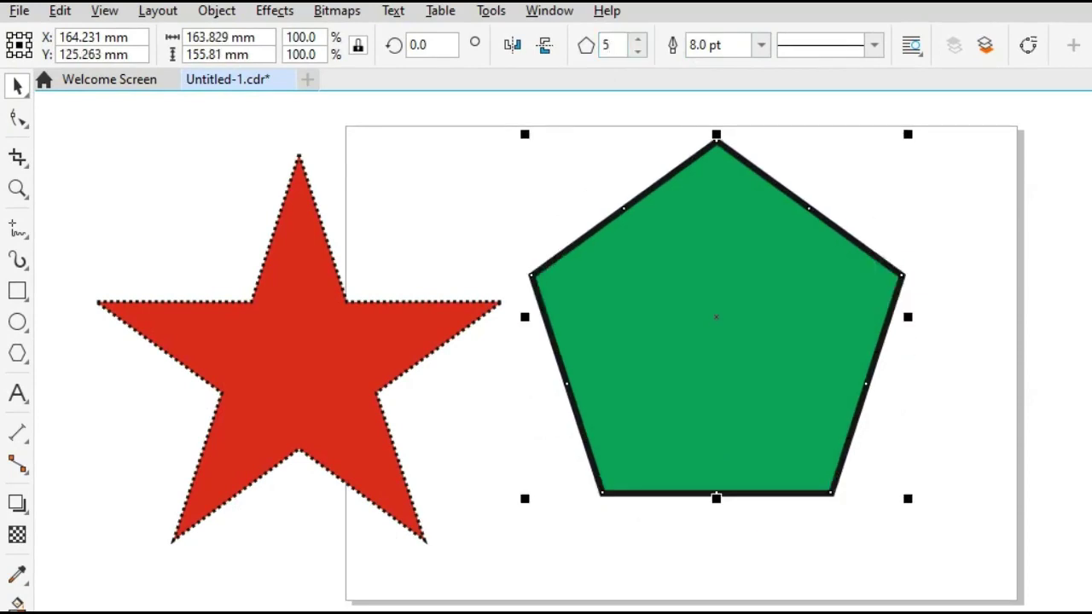
pyautogui.press('y')
pyautogui.press('space')
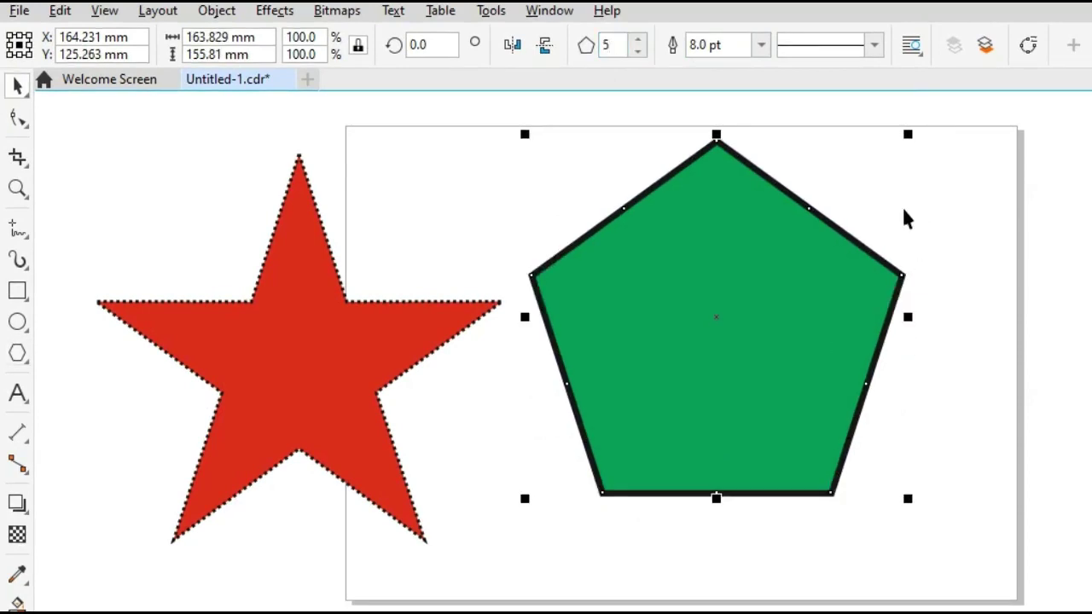
pyautogui.click(901, 206)
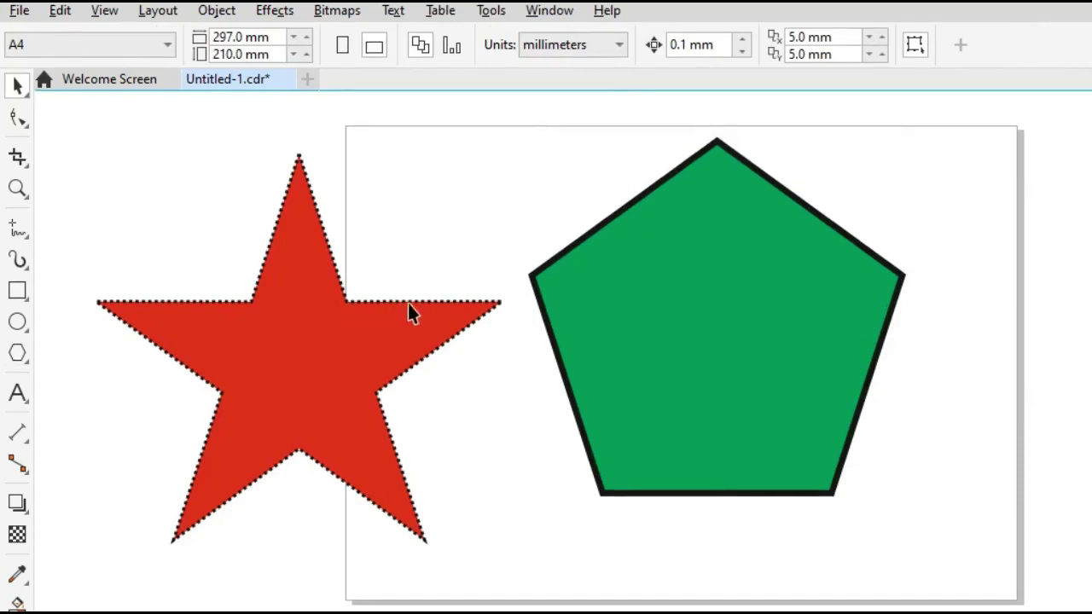
# - Try reshaping the green pentagon into a star by moving an edge's midpoint node inward with the Shape tool, and undo it
pyautogui.click(15, 118)
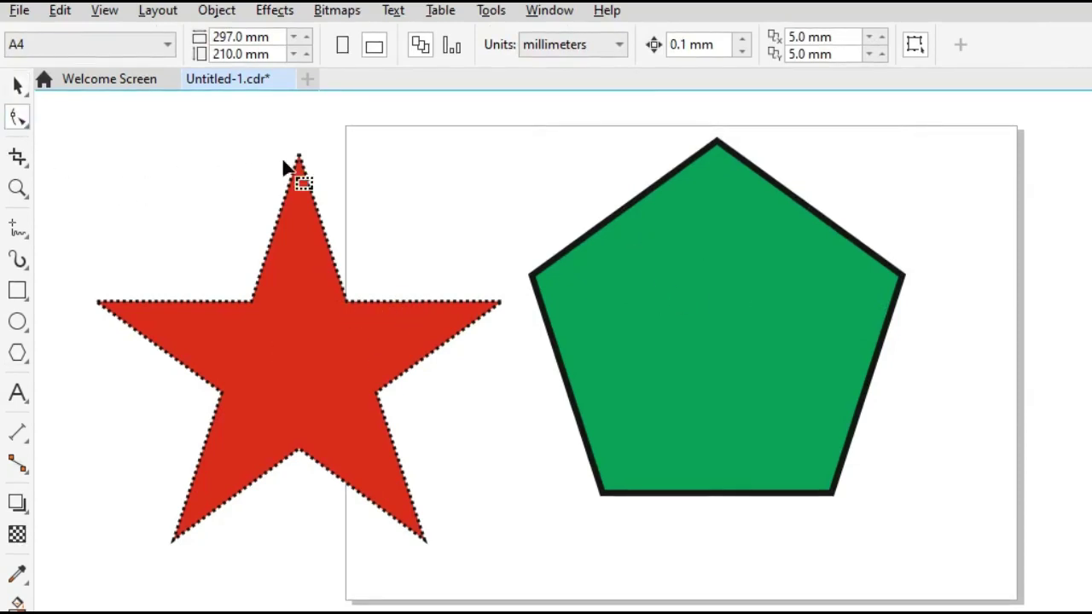
pyautogui.click(616, 215)
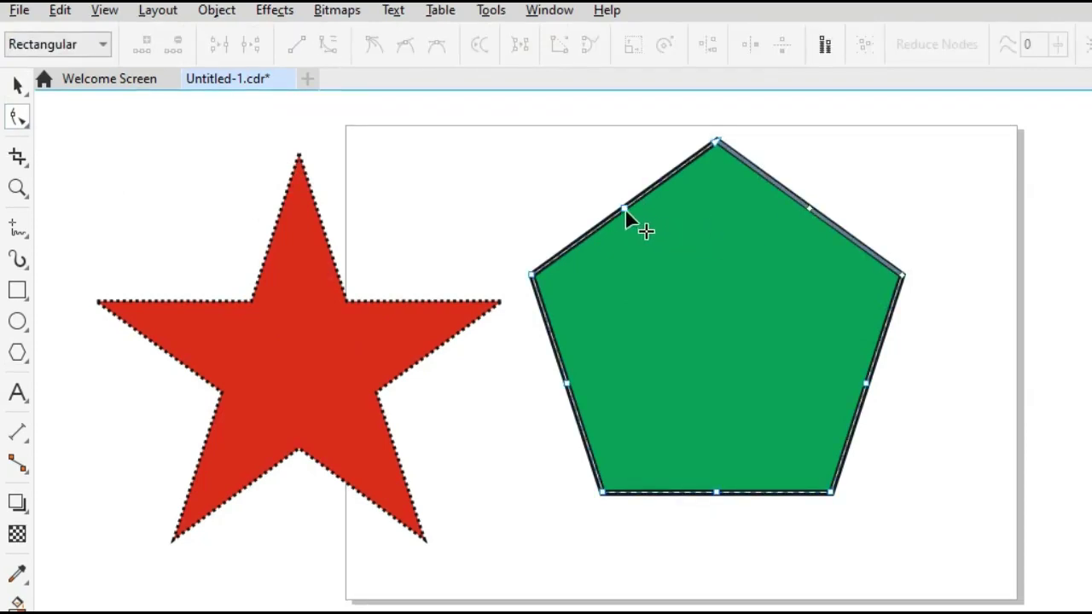
pyautogui.moveTo(624, 209); pyautogui.dragTo(703, 254)
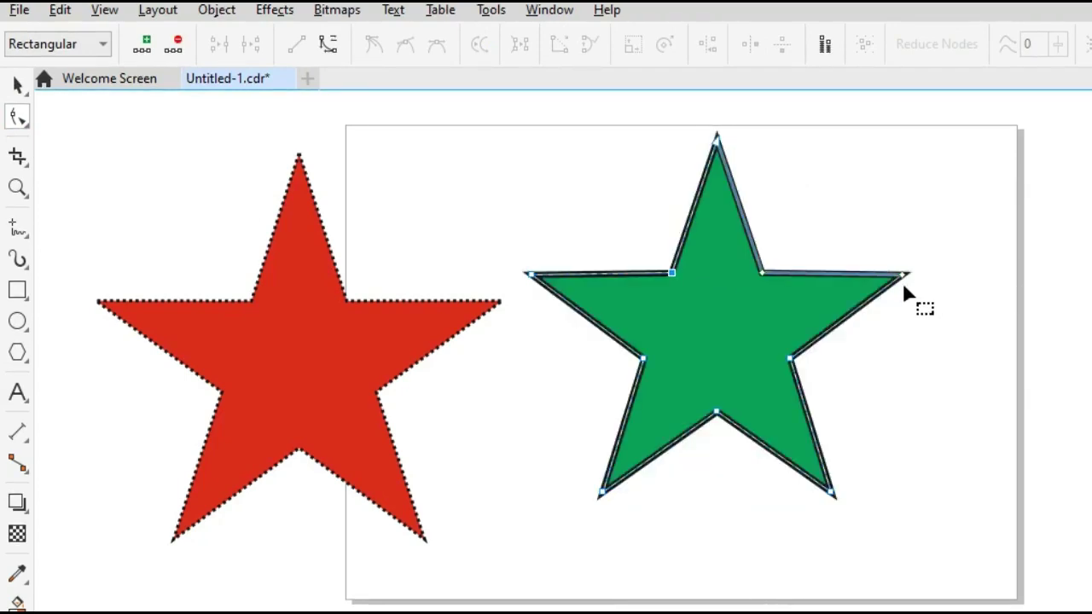
pyautogui.click(707, 295)
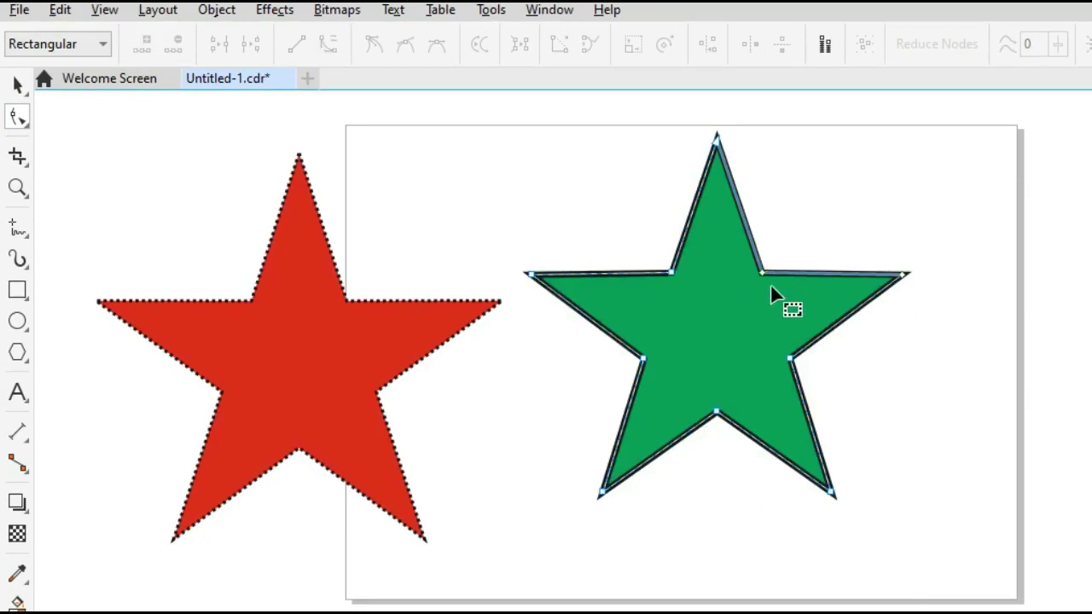
pyautogui.hotkey('ctrl', 'z')
pyautogui.press('space')
pyautogui.click(945, 245)
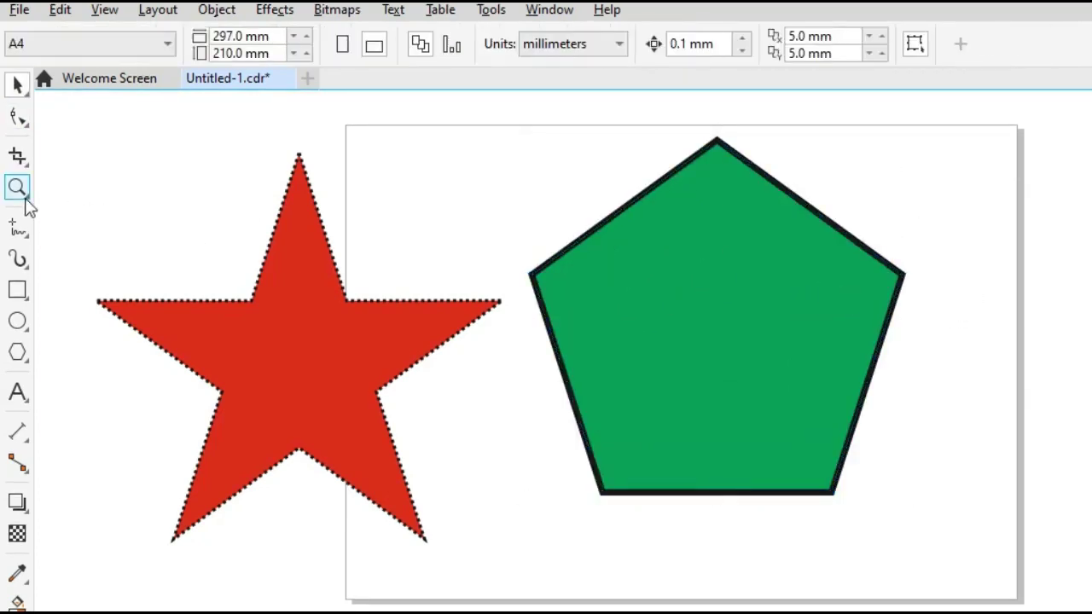
# - Draw a straight horizontal guide line across the green pentagon between its left and right corner nodes
pyautogui.click(17, 226)
pyautogui.click(707, 204)
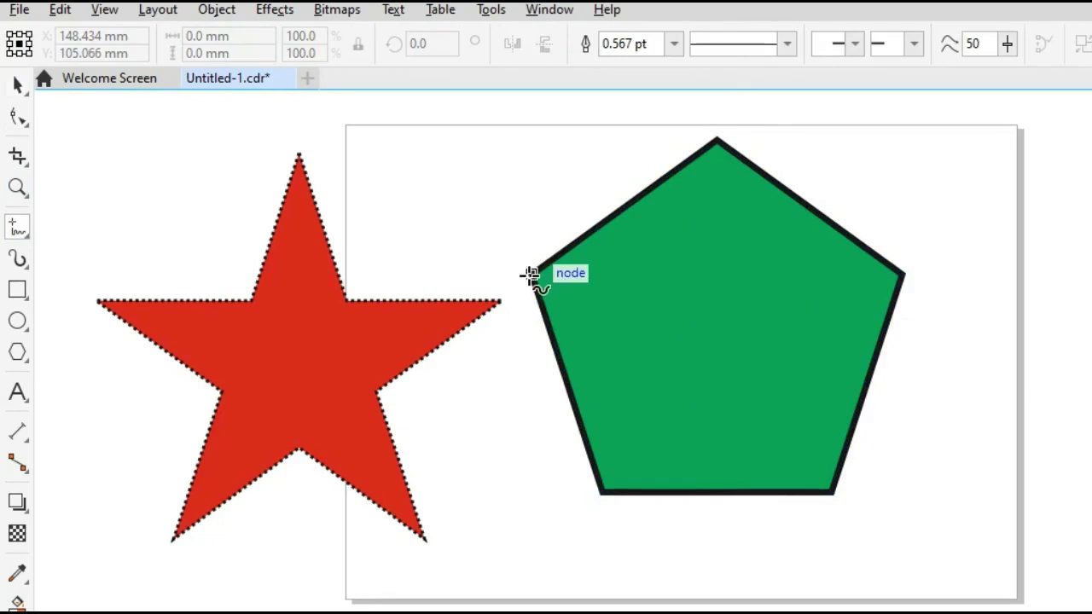
pyautogui.moveTo(529, 274)
pyautogui.mouseDown()
pyautogui.moveTo(859, 285)
pyautogui.moveTo(904, 274)
pyautogui.mouseUp()
pyautogui.press('space')
pyautogui.click(897, 176)
# - Reshape the green pentagon into a five-pointed star by moving its upper-left edge's midpoint node inward to near the guide line
pyautogui.click(672, 168)
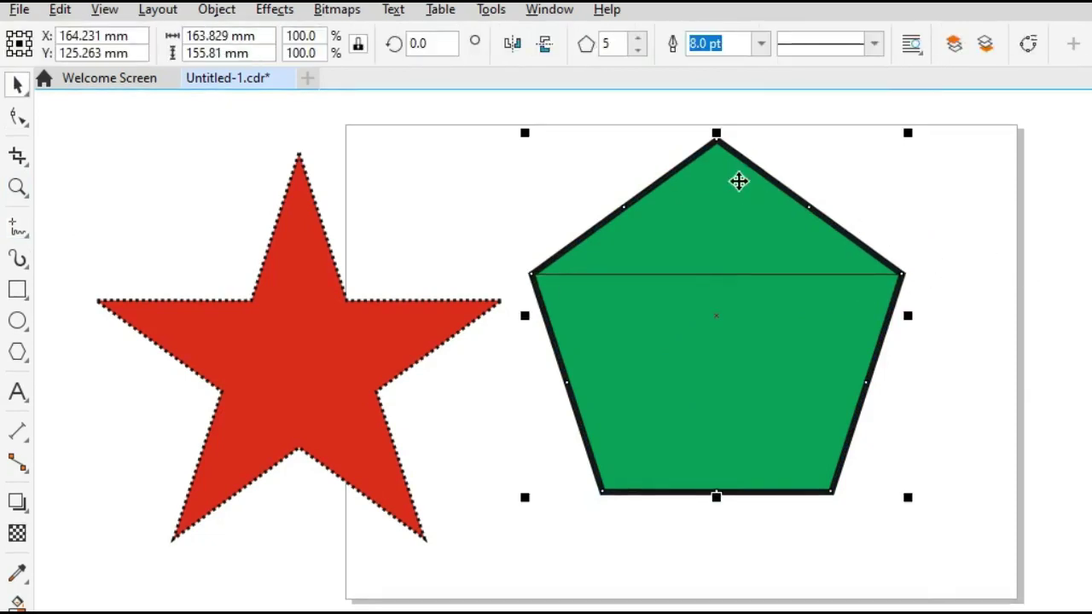
pyautogui.click(19, 115)
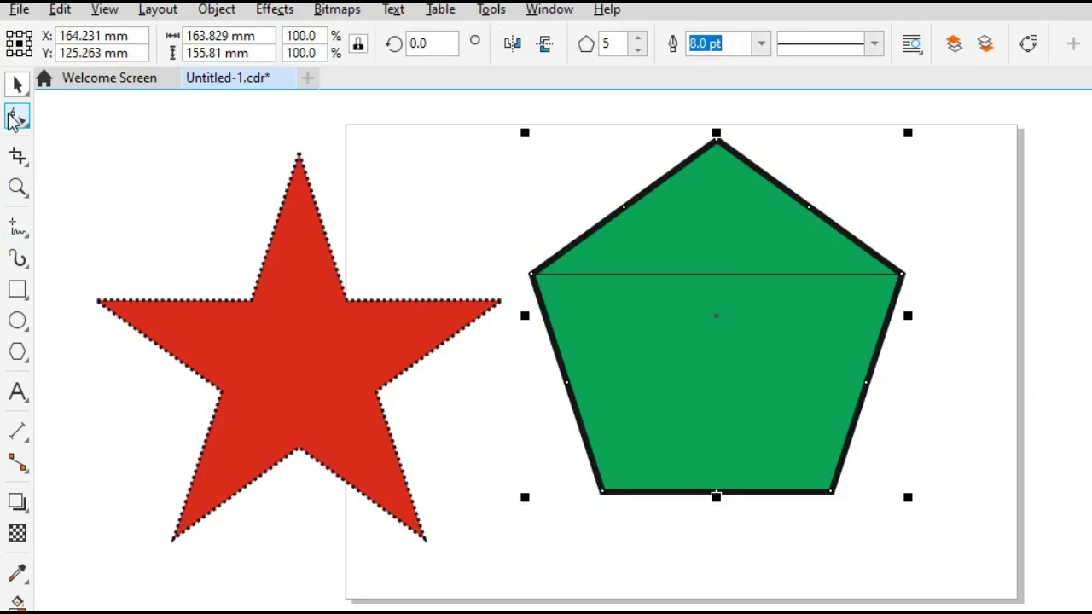
pyautogui.click(626, 208)
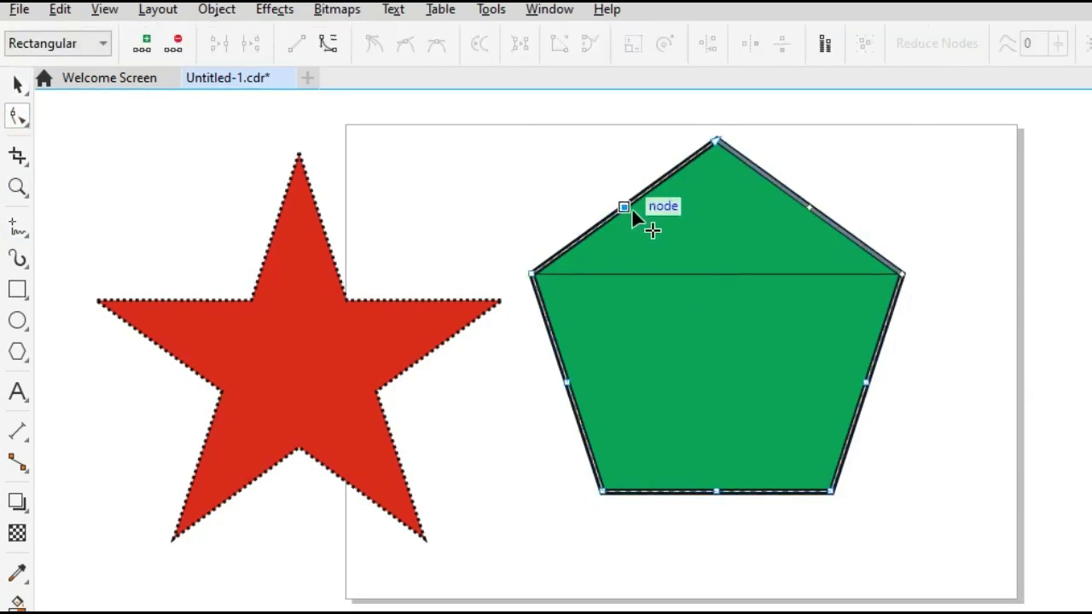
pyautogui.moveTo(631, 209); pyautogui.dragTo(693, 264)
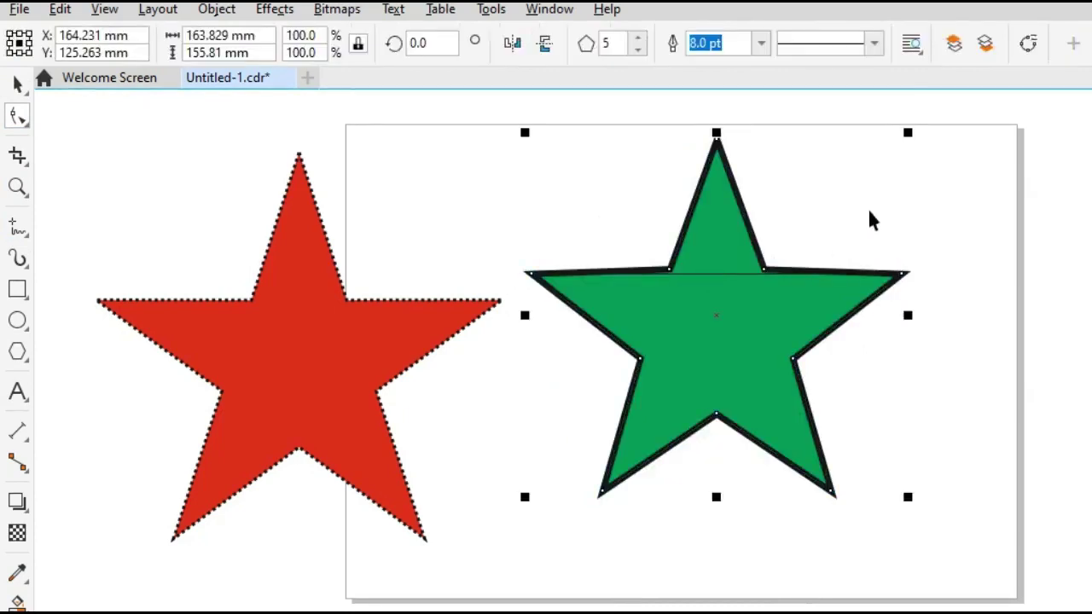
pyautogui.press('space')
pyautogui.click(871, 221)
# - Apply a dotted line style to the green star's outline and set its width to 4 pt
pyautogui.click(763, 310)
pyautogui.click(873, 42)
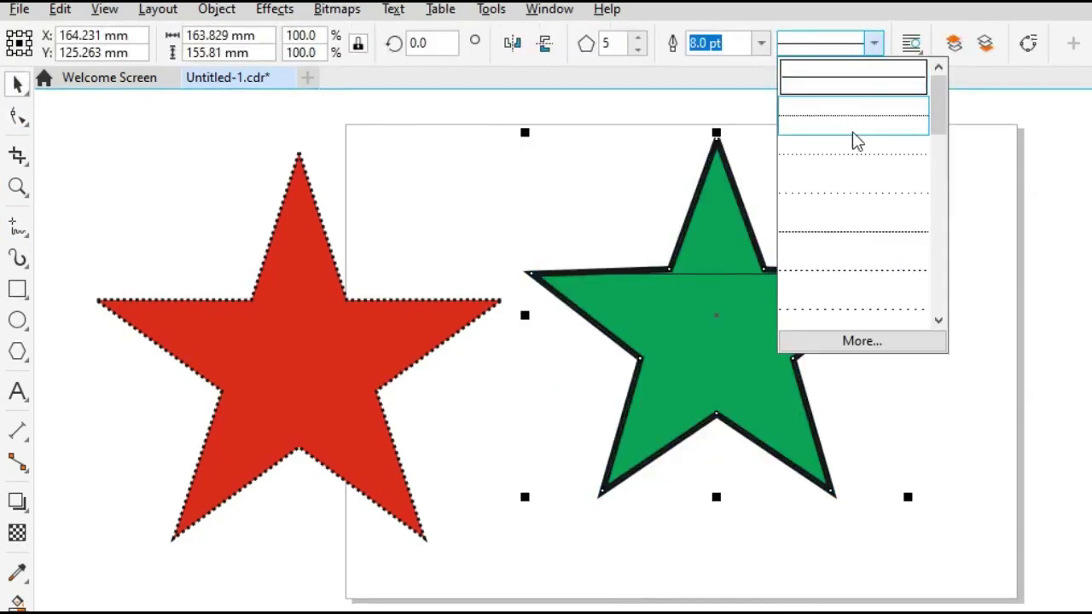
pyautogui.click(856, 125)
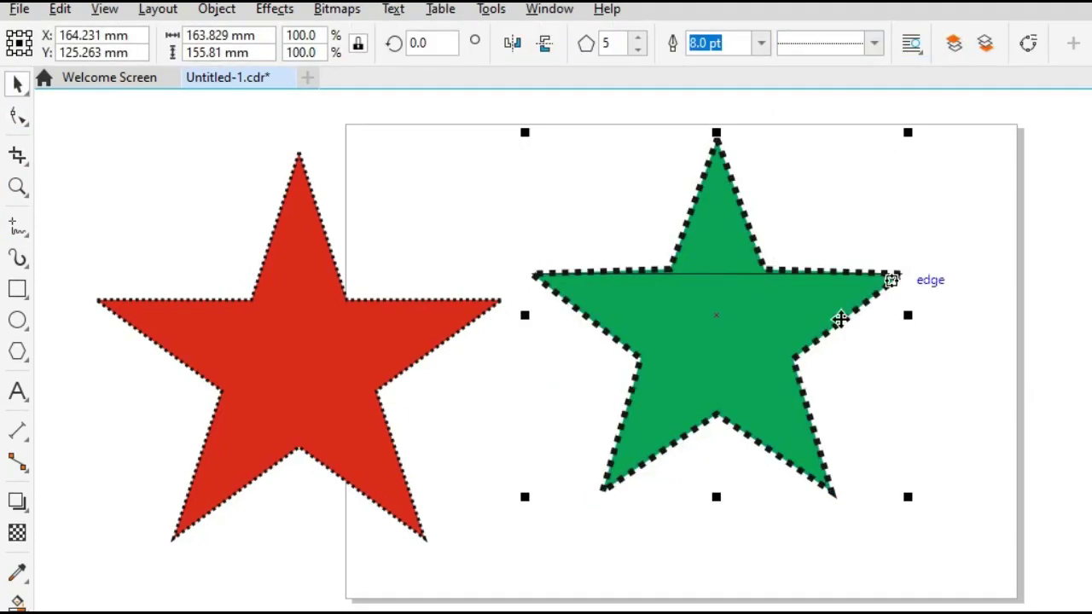
pyautogui.click(760, 46)
pyautogui.click(716, 194)
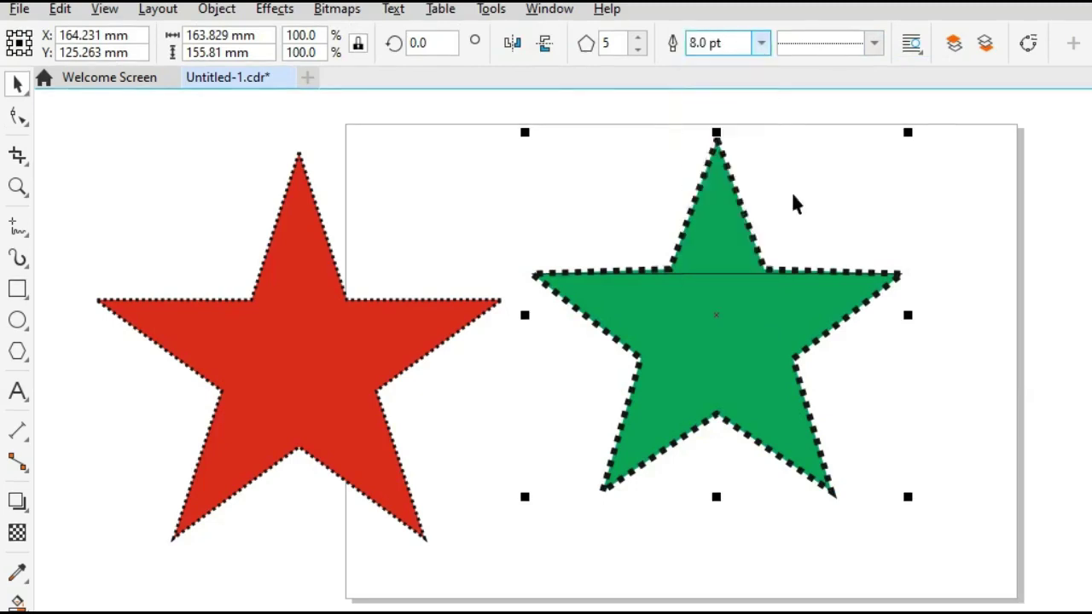
pyautogui.click(933, 413)
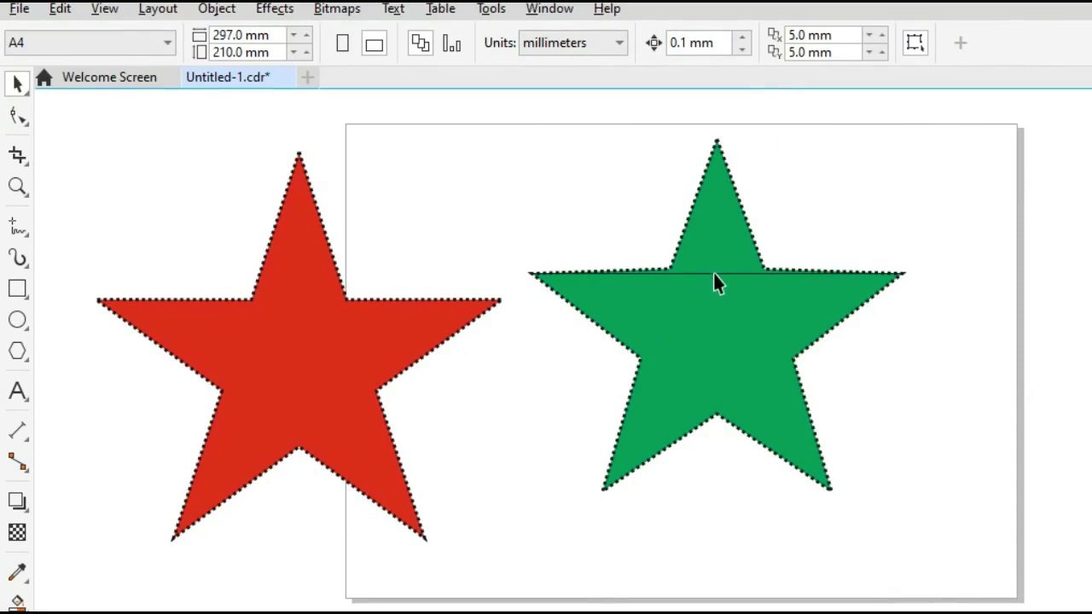
# - Delete the horizontal guide line crossing the green star
pyautogui.click(713, 272)
pyautogui.moveTo(714, 273); pyautogui.dragTo(855, 168)
pyautogui.press('Delete')
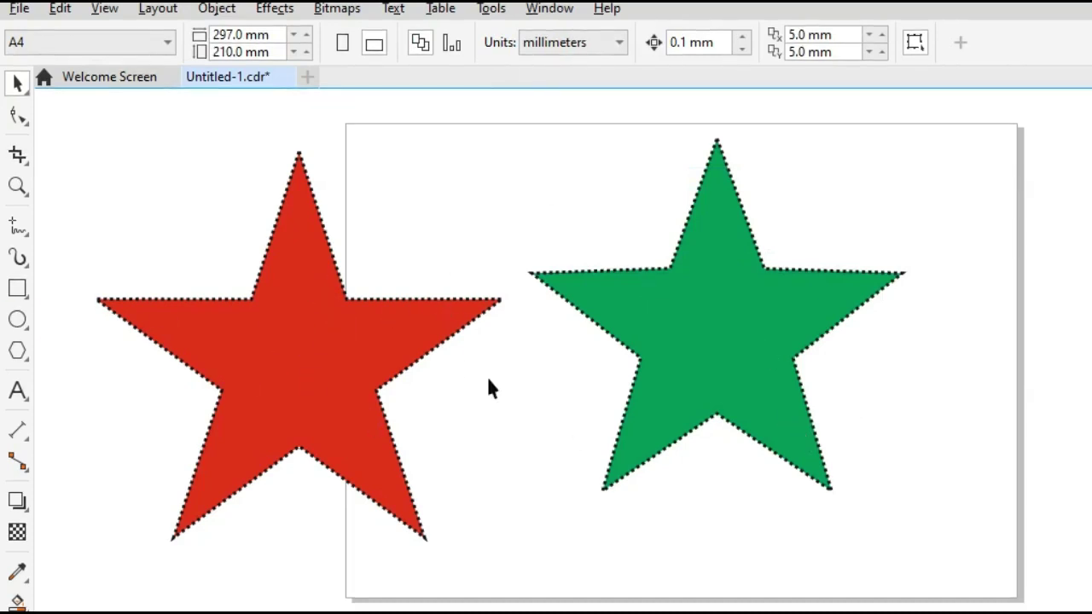
# - Set the green star-shaped polygon's number of points to 20
pyautogui.click(729, 283)
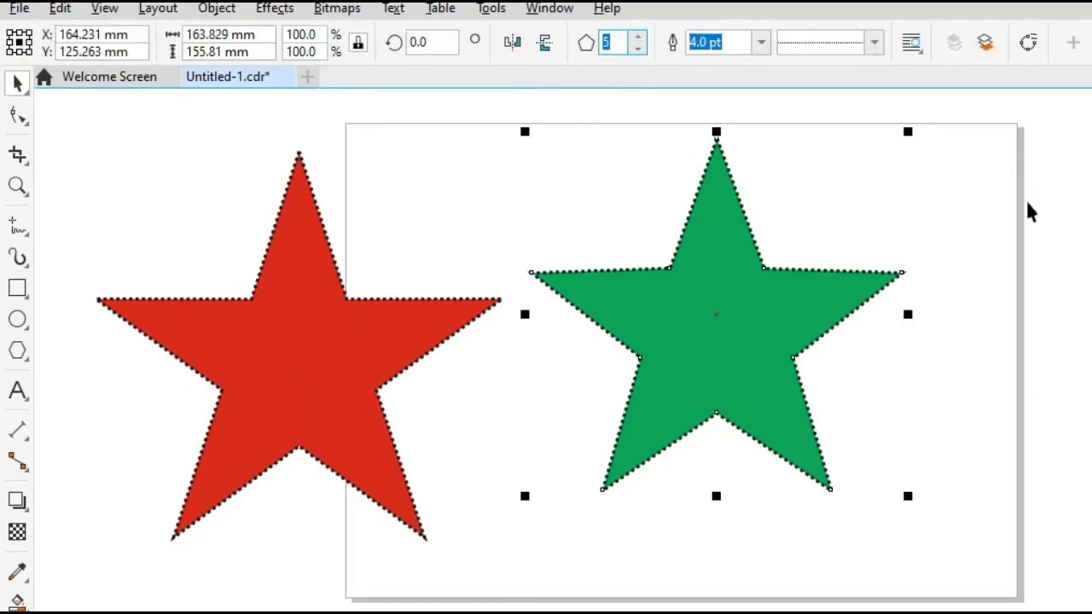
pyautogui.write('20')
pyautogui.press('Return')
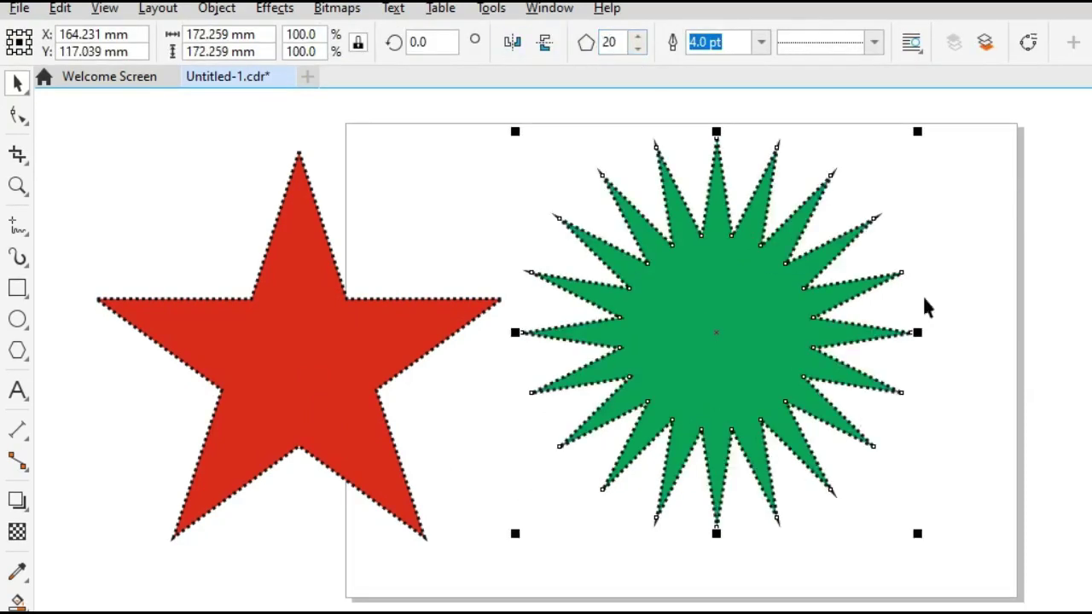
# - Set the red star's number of points to 20
pyautogui.click(275, 372)
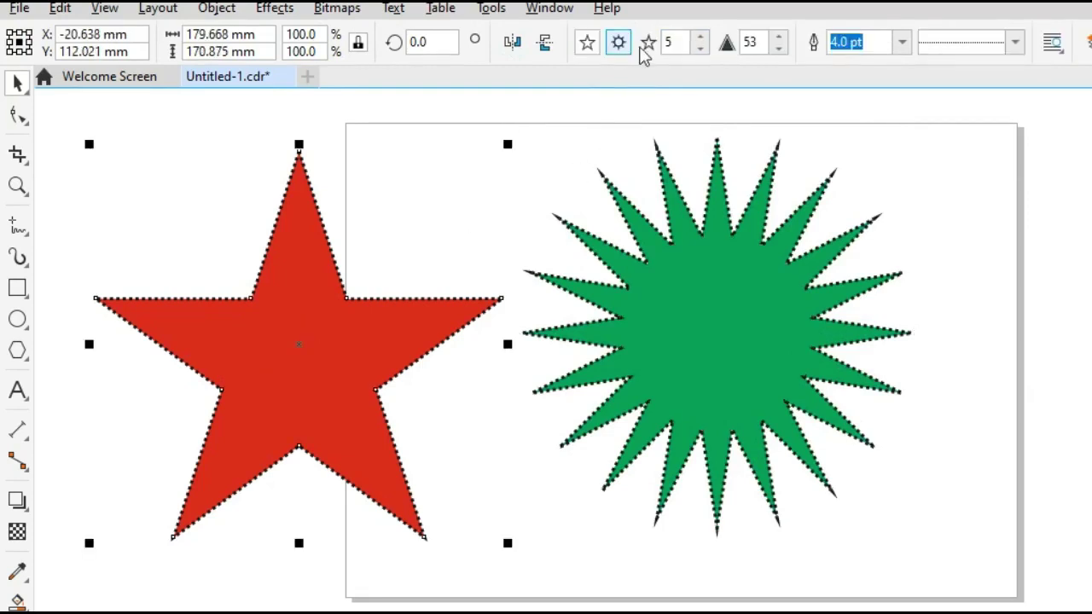
pyautogui.write('20')
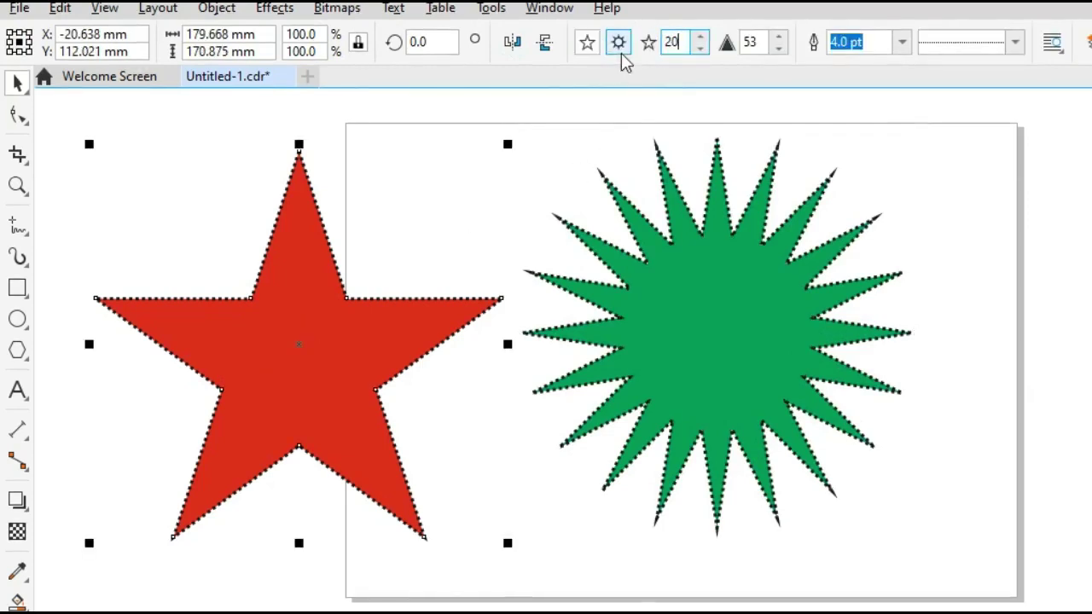
pyautogui.press('Return')
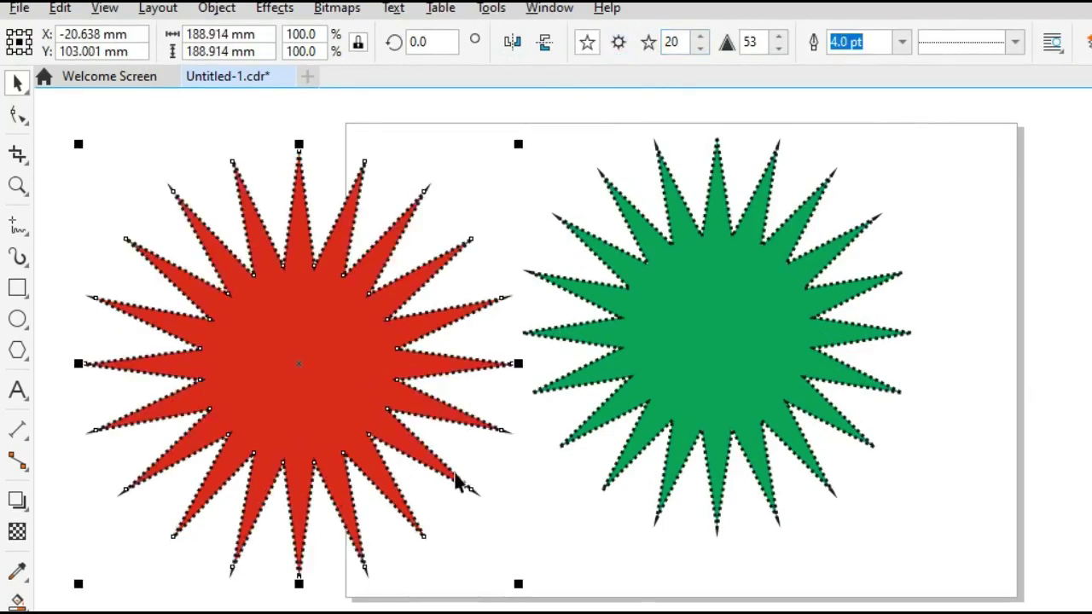
# - Delete both the red and the green 20-pointed stars from the drawing
pyautogui.click(545, 529)
pyautogui.hotkey('ctrl', 'a')
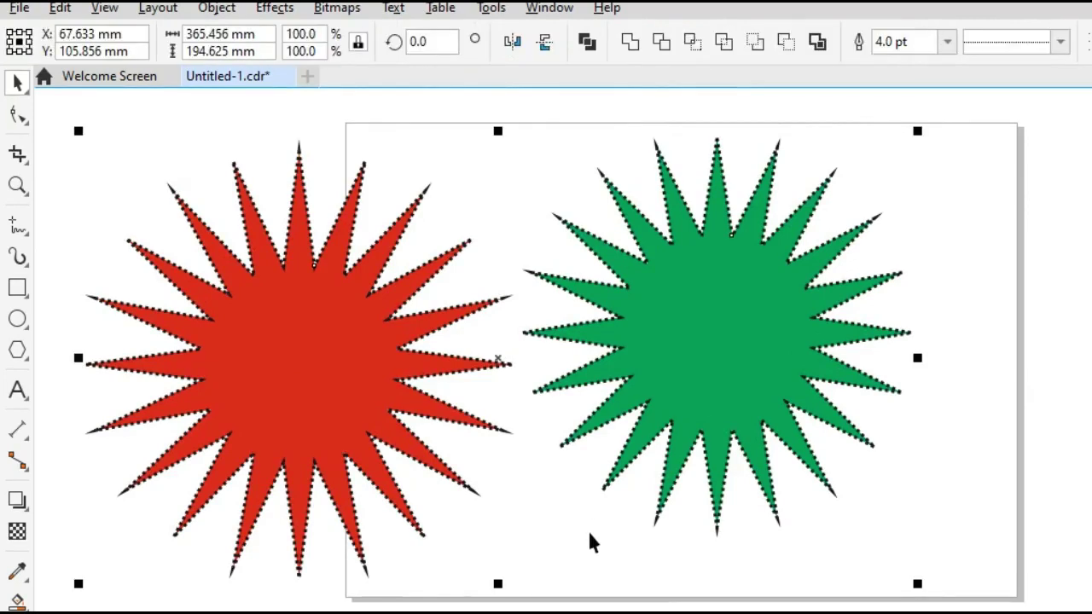
pyautogui.press('Delete')
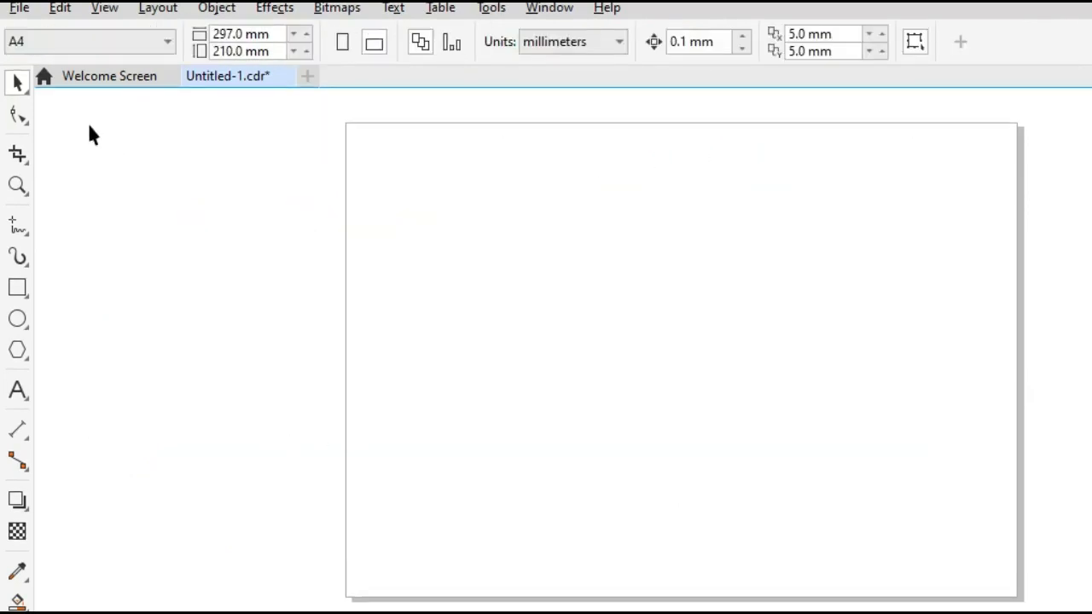
# - Draw two four-revolution spirals: one about 147 mm in size on the page and one about 109 by 101 mm overlapping the page's left edge
pyautogui.click(31, 363)
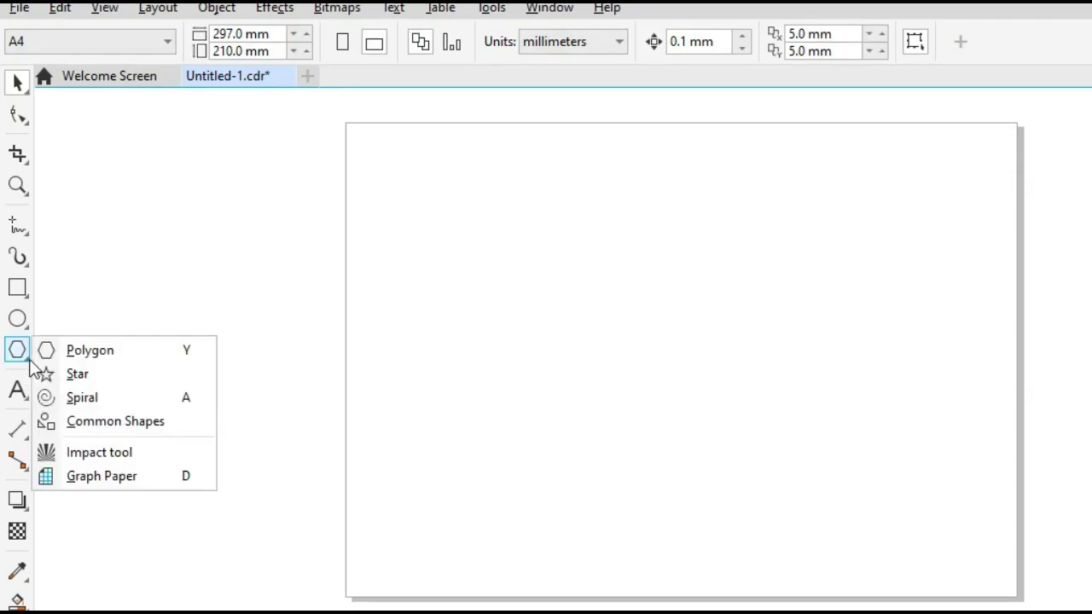
pyautogui.click(75, 398)
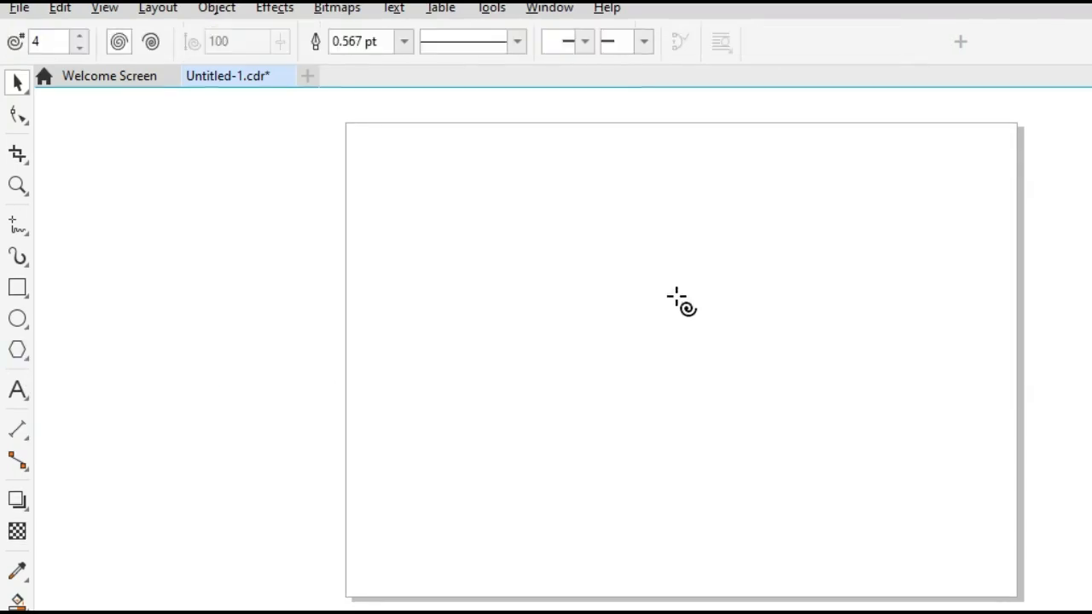
pyautogui.moveTo(512, 165); pyautogui.dragTo(831, 488)
pyautogui.moveTo(150, 195); pyautogui.dragTo(399, 427)
pyautogui.press('space')
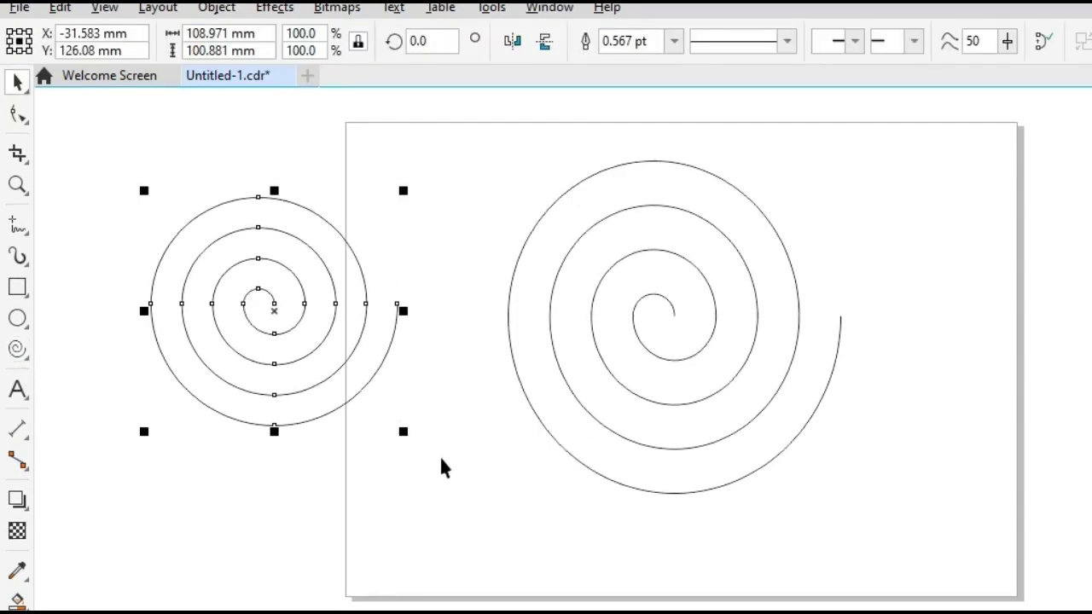
# - Set the outline width of both spirals to 8.0 pt
pyautogui.hotkey('ctrl', 'a')
pyautogui.click(947, 41)
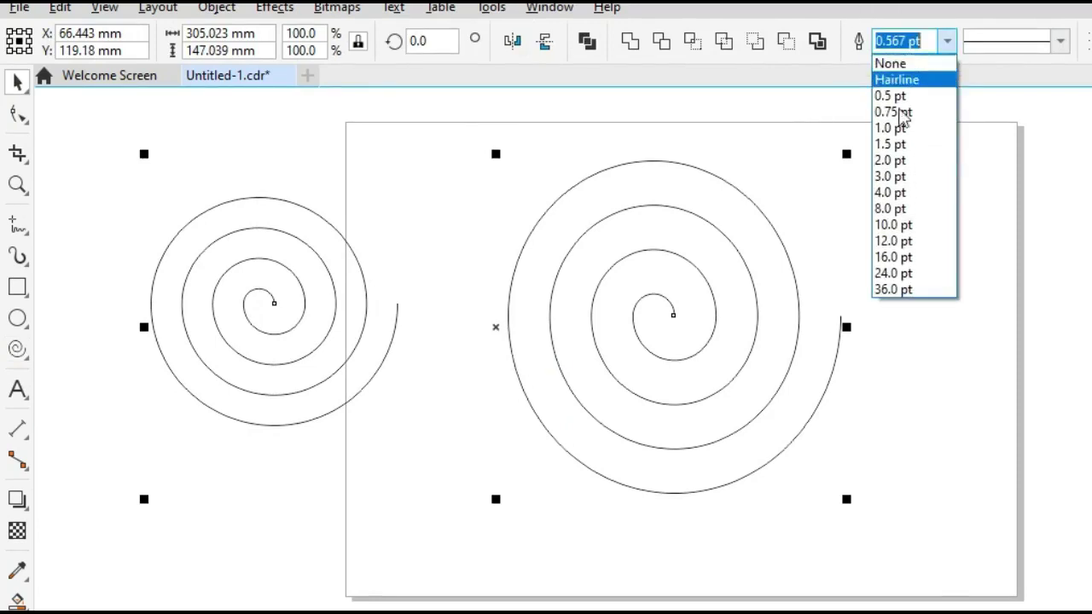
pyautogui.click(892, 209)
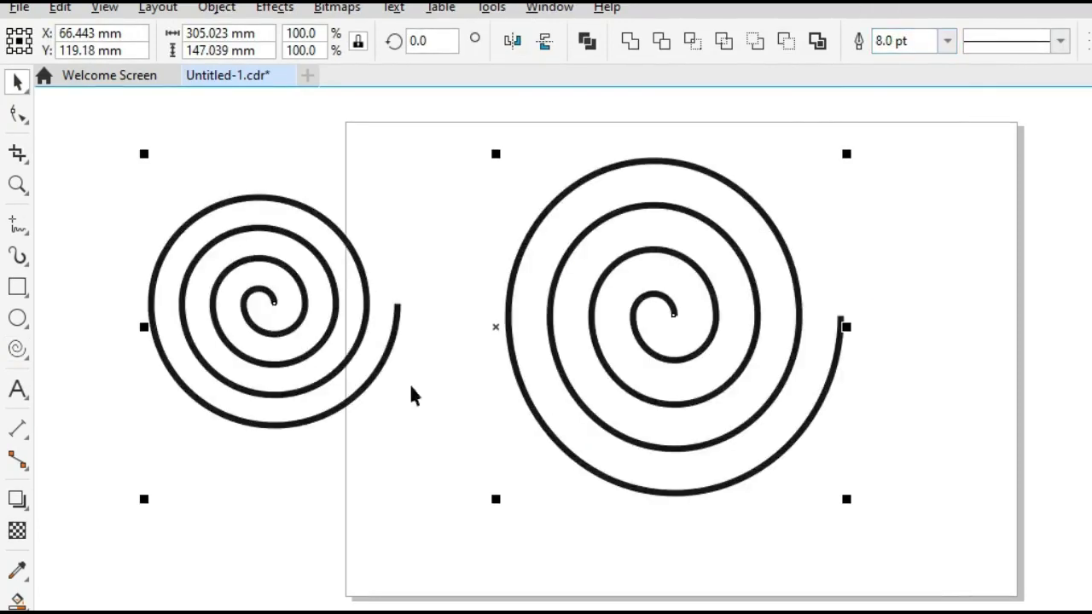
pyautogui.click(430, 407)
# - Colour the smaller spiral's outline red and move it onto the left part of the larger black spiral
pyautogui.click(313, 383)
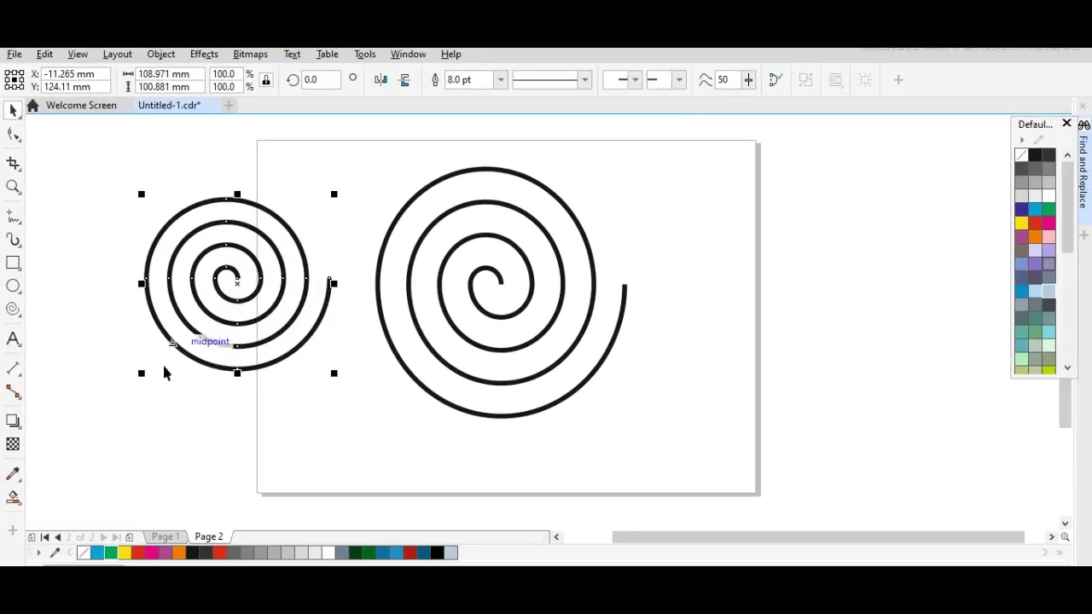
pyautogui.rightClick(140, 554)
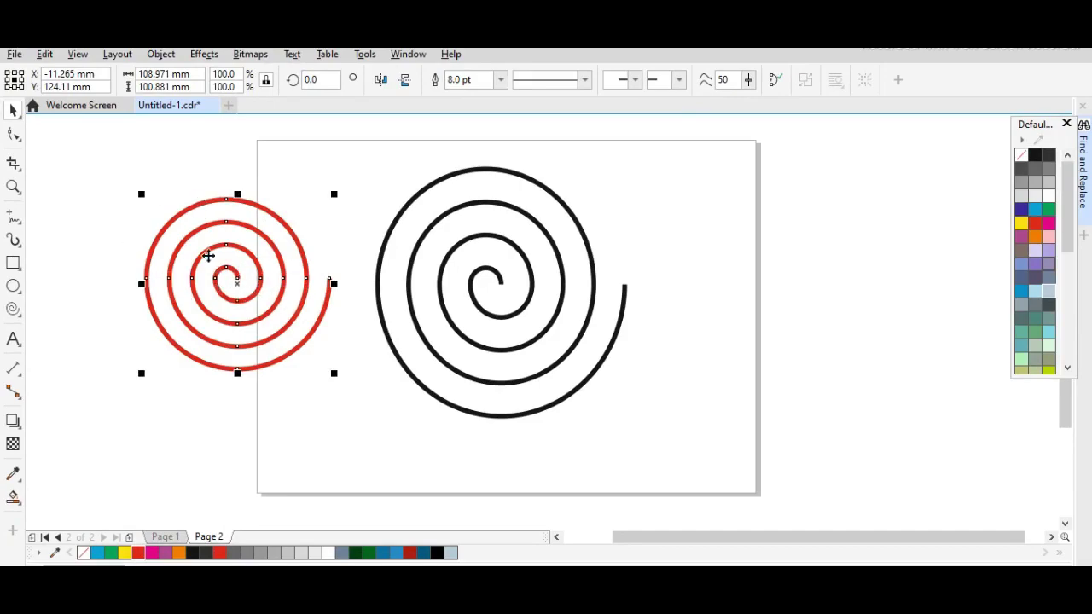
pyautogui.click(159, 55)
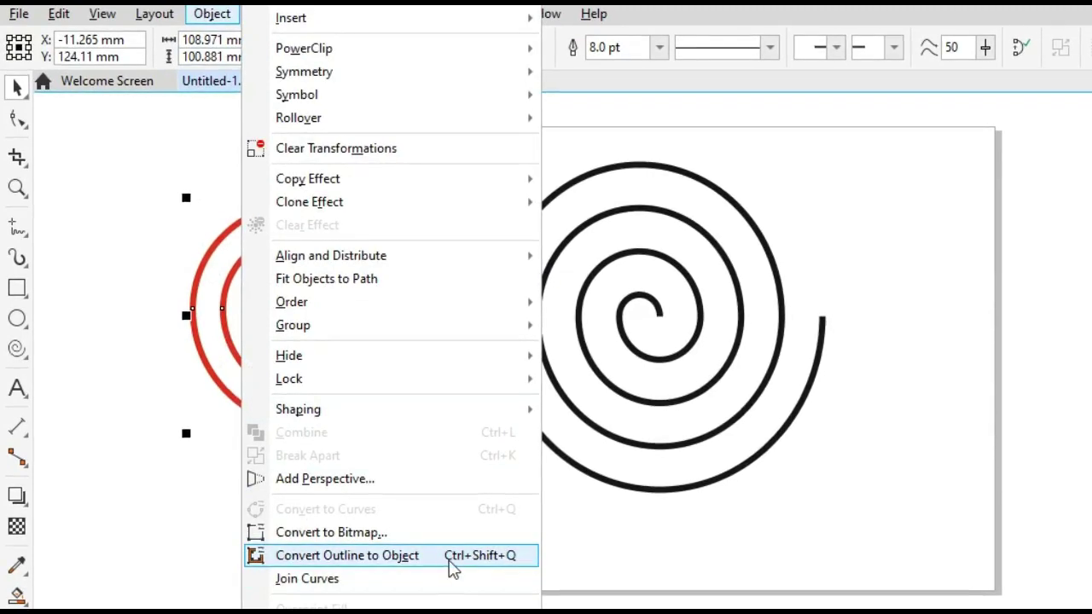
pyautogui.click(584, 510)
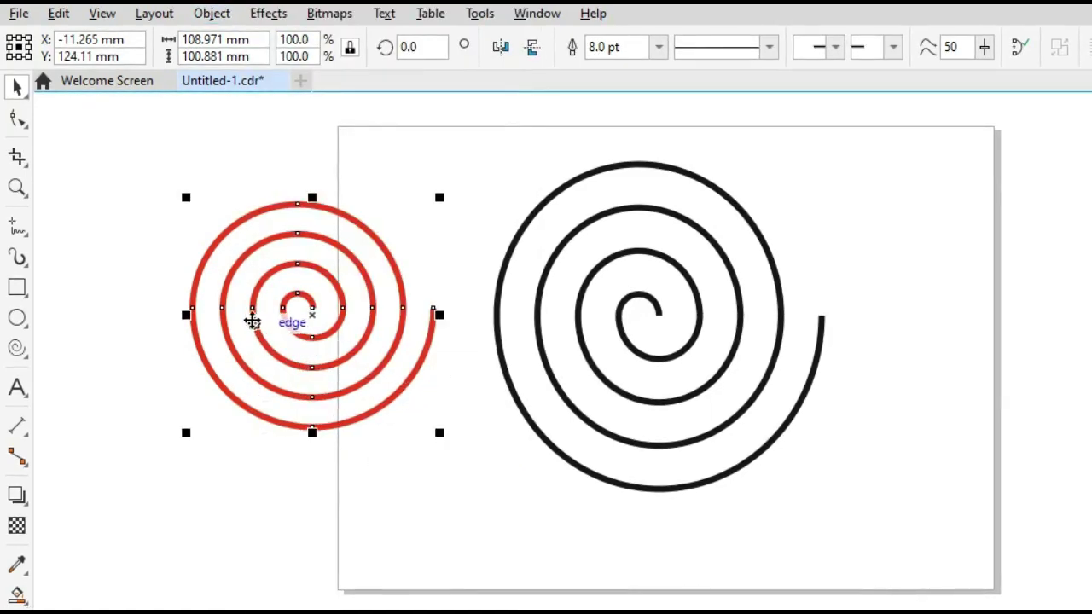
pyautogui.moveTo(253, 320); pyautogui.dragTo(525, 334)
pyautogui.click(290, 398)
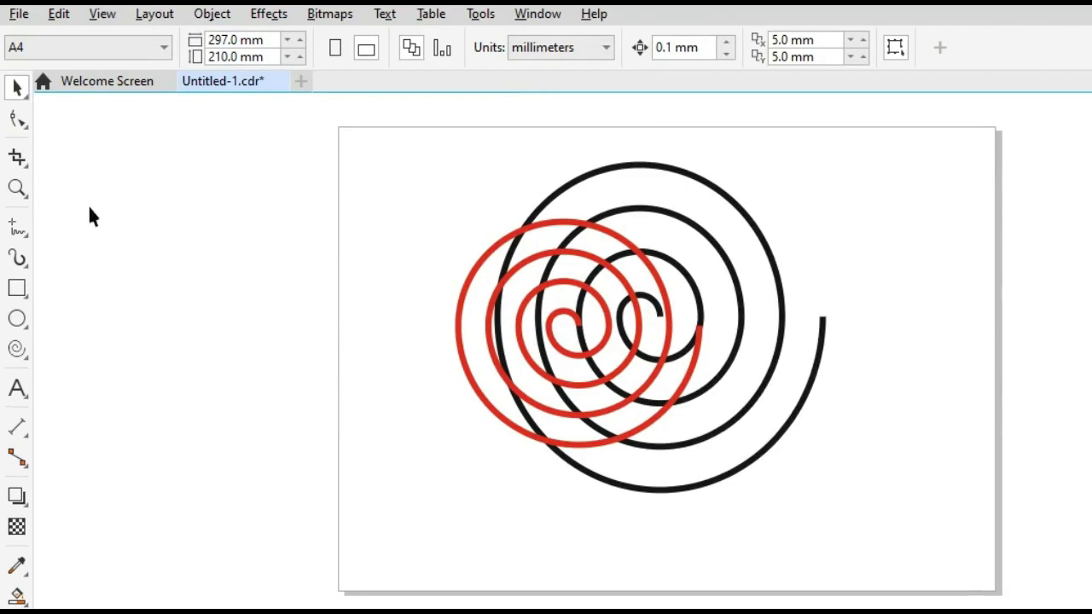
# - Draw a vertical freehand line about 46 mm long beside the page's left edge and shift it slightly down
pyautogui.click(17, 229)
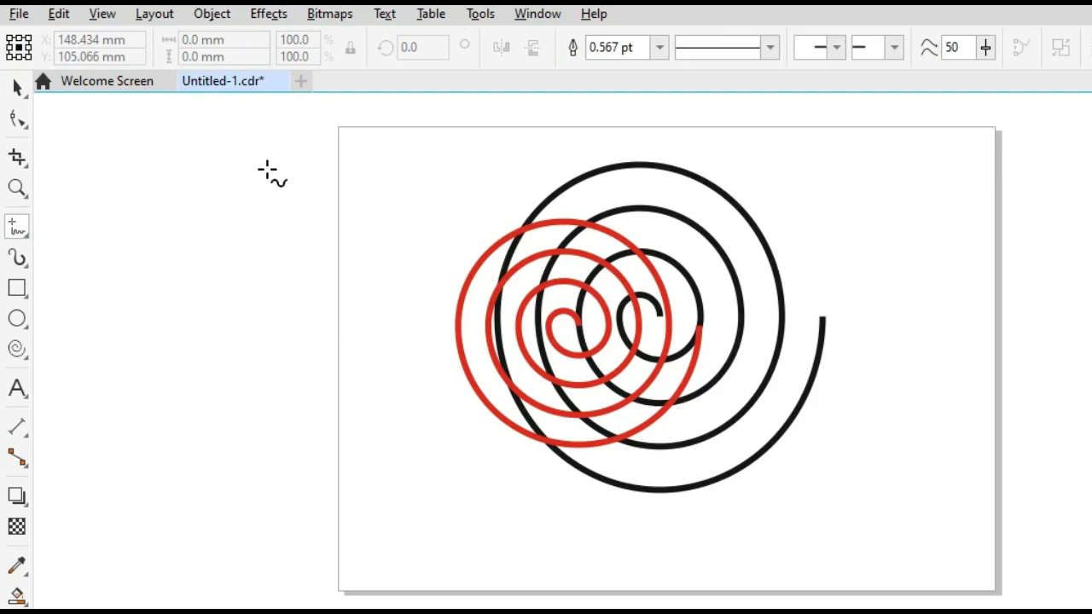
pyautogui.moveTo(267, 168); pyautogui.dragTo(266, 270)
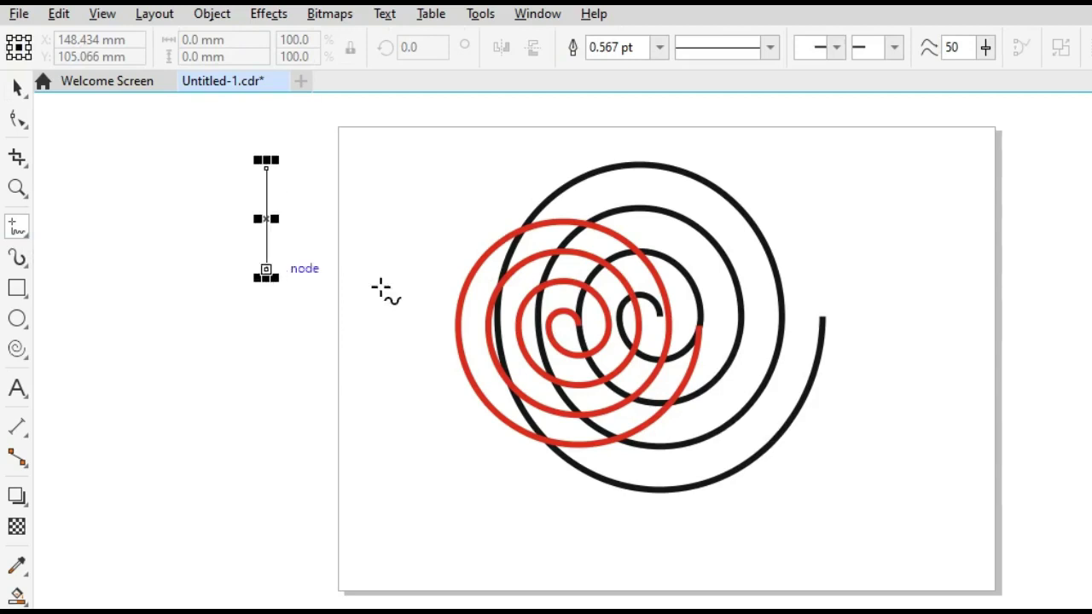
pyautogui.press('space')
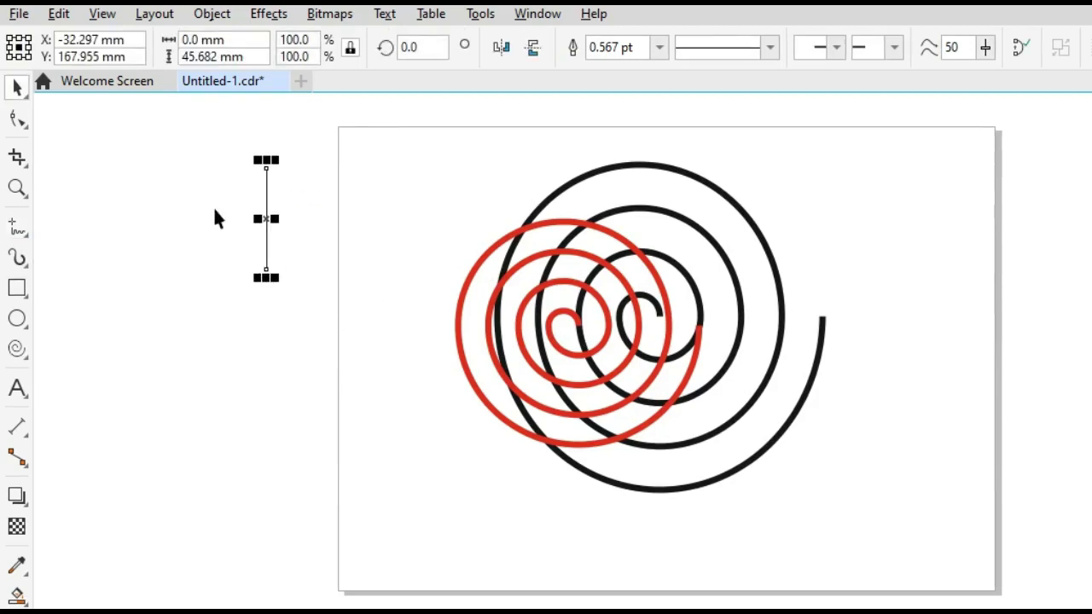
pyautogui.click(251, 165)
pyautogui.click(268, 226)
pyautogui.moveTo(266, 219); pyautogui.dragTo(275, 293)
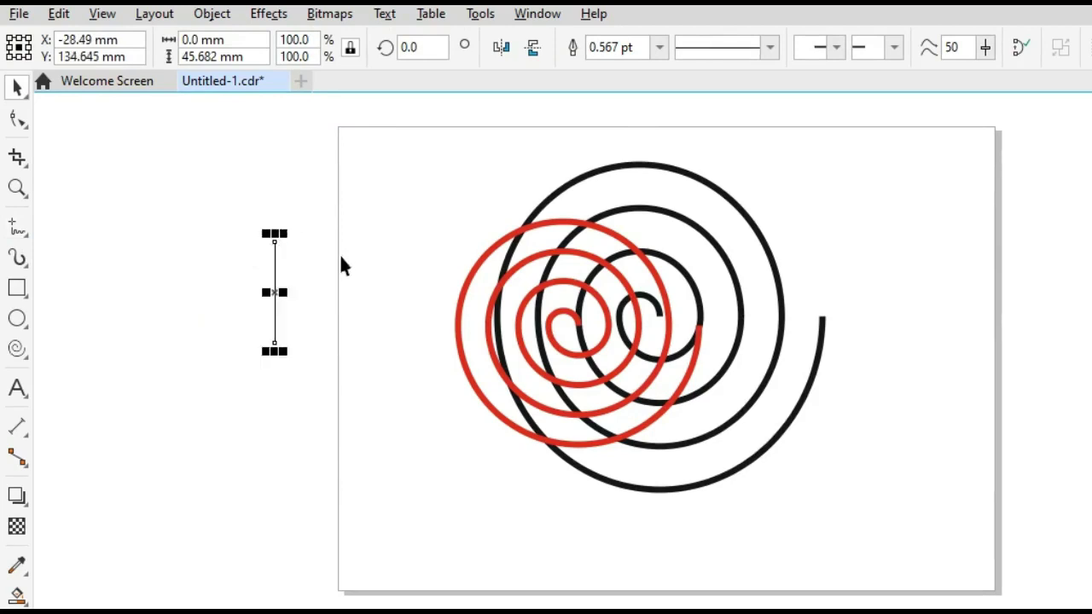
# - Twirl the vertical line around its upper end into a spiral about 80 by 74 mm, using a 100 mm nib
pyautogui.click(27, 130)
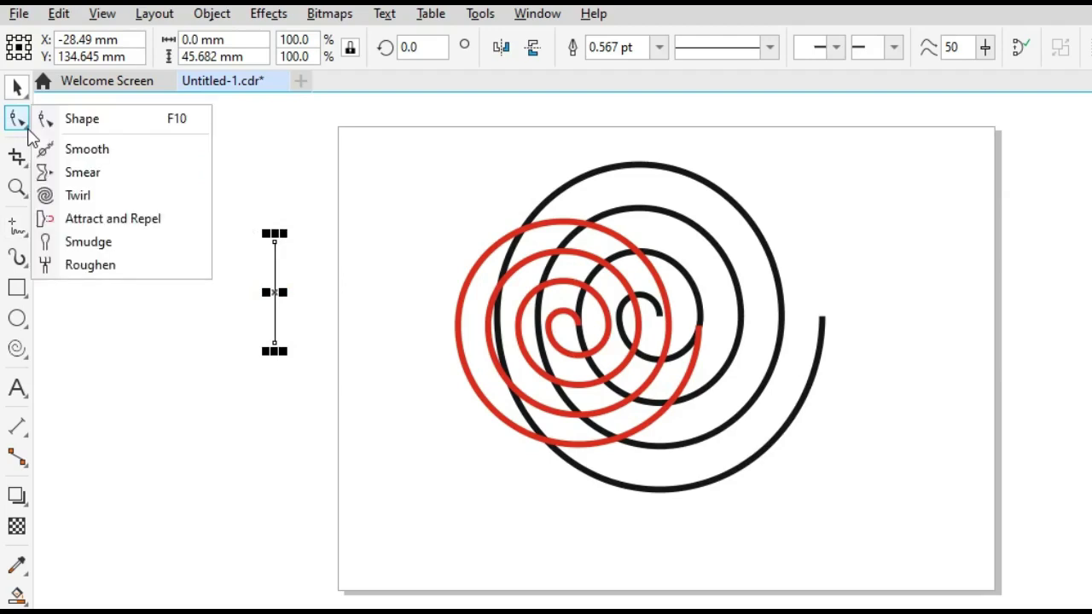
pyautogui.click(78, 198)
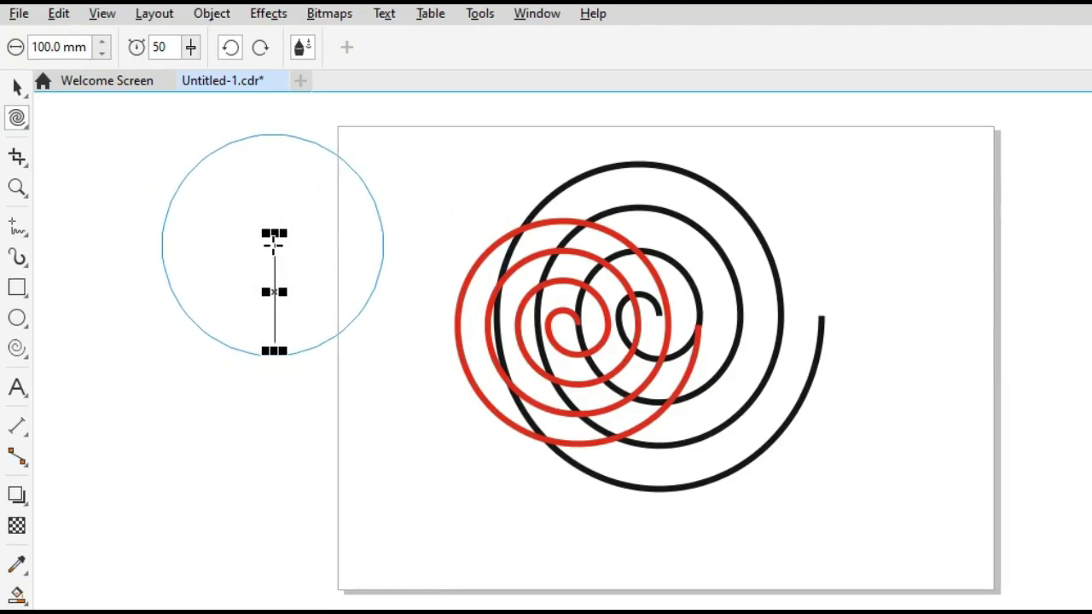
pyautogui.moveTo(273, 245); pyautogui.dragTo(273, 246)
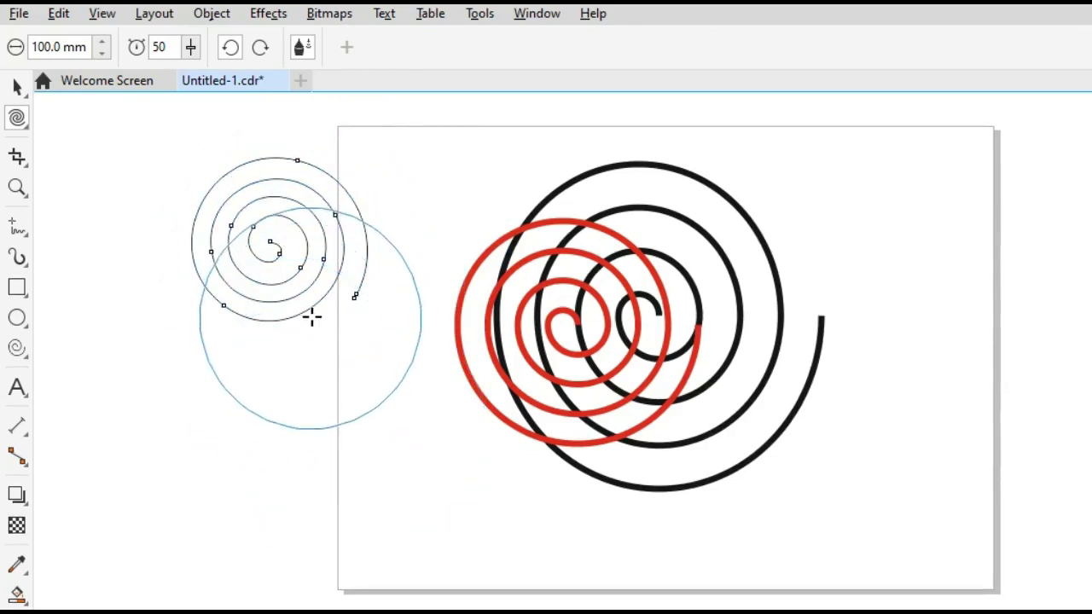
pyautogui.press('space')
# - Set the outline width of the twirled spiral to 8.0 pt
pyautogui.click(658, 47)
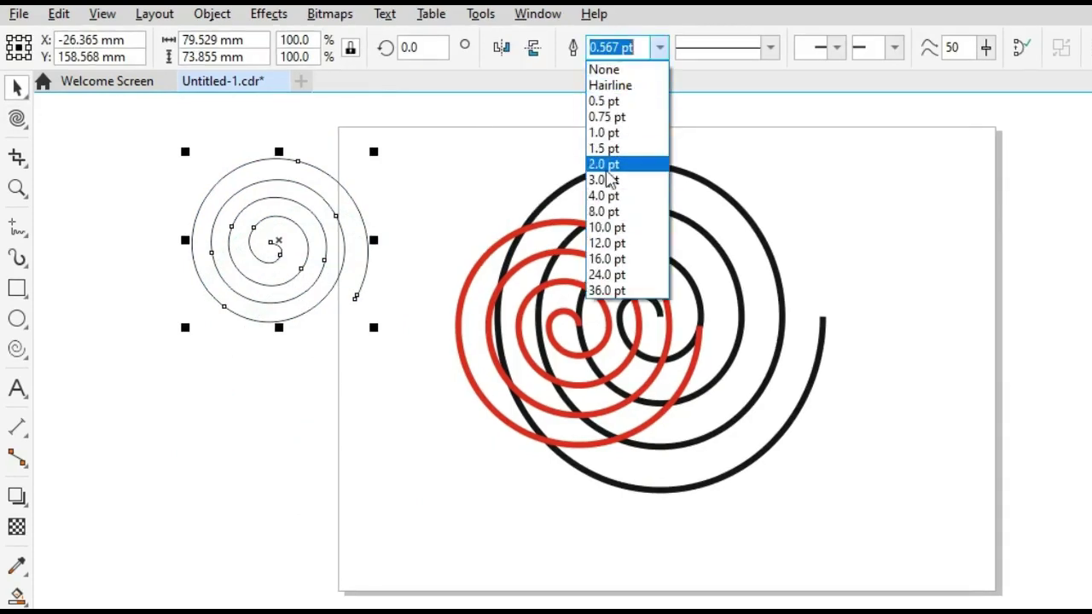
pyautogui.click(619, 219)
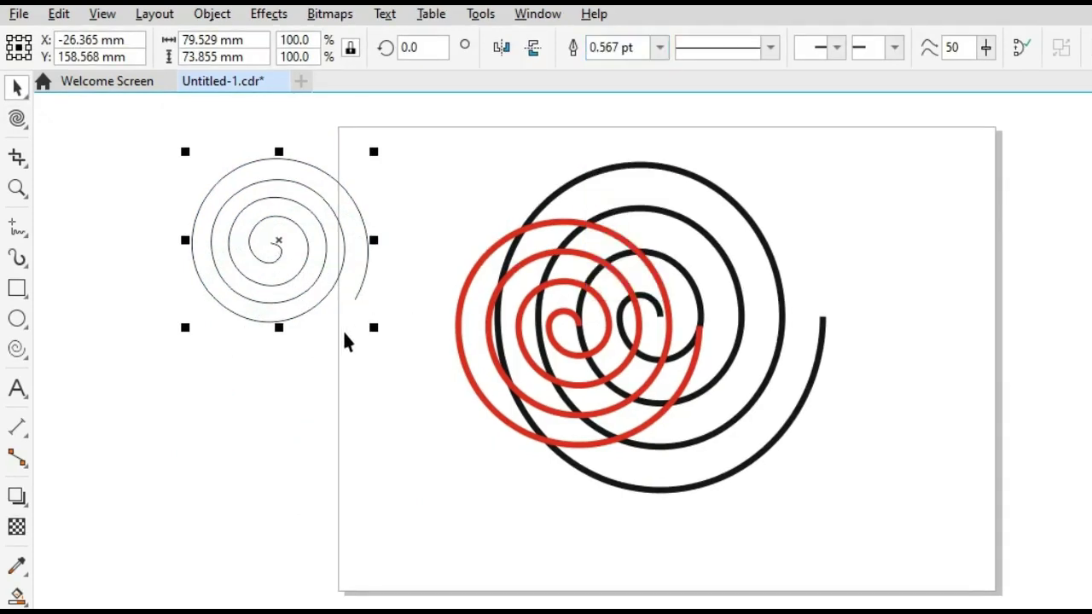
pyautogui.click(309, 294)
pyautogui.click(322, 296)
pyautogui.click(659, 47)
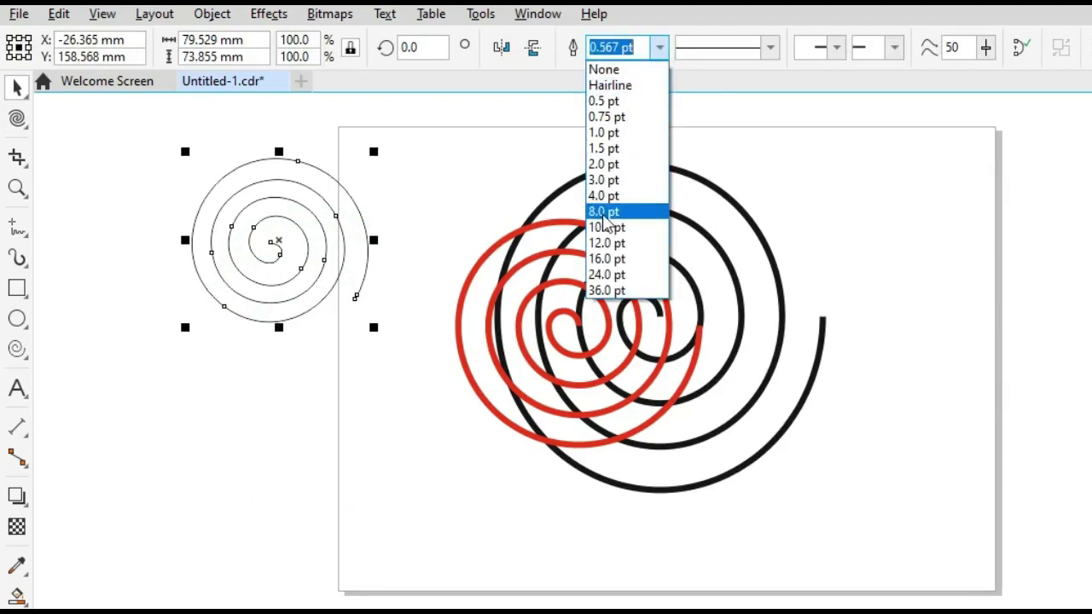
pyautogui.click(606, 211)
# - Enlarge the twirled spiral to about 140 by 130 mm and place it beside the red spiral, across the page's left edge
pyautogui.moveTo(376, 329); pyautogui.dragTo(464, 395)
pyautogui.moveTo(279, 281); pyautogui.dragTo(277, 350)
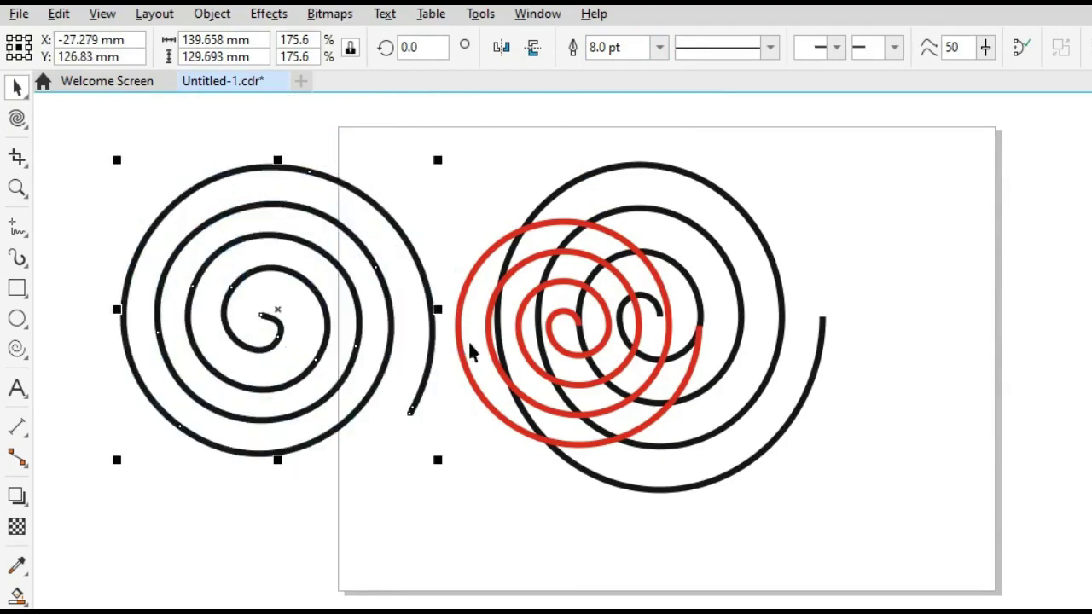
pyautogui.click(501, 485)
# - Move the red spiral to the page's upper-right corner and shift the large black spiral slightly to the left
pyautogui.moveTo(467, 360); pyautogui.dragTo(815, 239)
pyautogui.moveTo(648, 330); pyautogui.dragTo(631, 326)
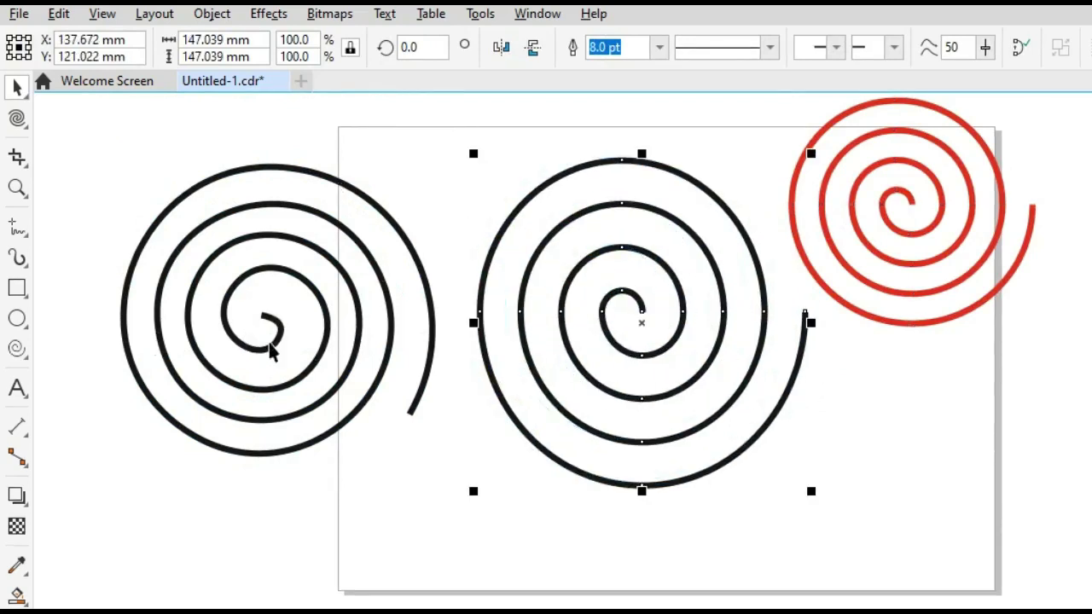
# - Mirror the twirled spiral horizontally and place it back across the page's left edge
pyautogui.click(215, 334)
pyautogui.moveTo(273, 332); pyautogui.dragTo(233, 317)
pyautogui.moveTo(75, 316); pyautogui.dragTo(414, 368)
pyautogui.moveTo(429, 323); pyautogui.dragTo(154, 328)
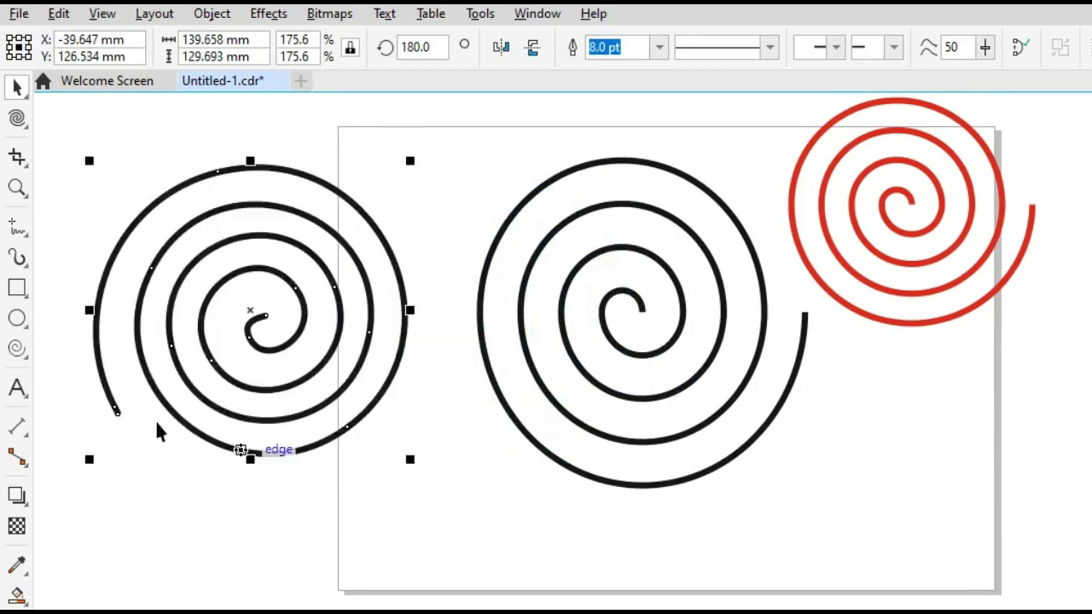
pyautogui.click(579, 393)
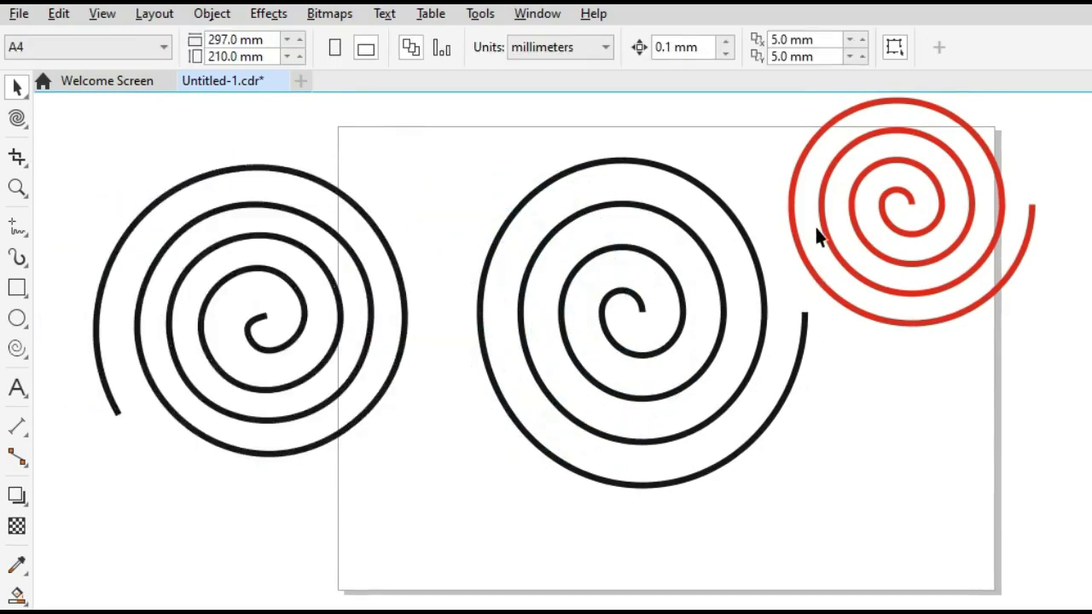
# - Move the red spiral to the page's lower-left corner, below and between the two black spirals
pyautogui.moveTo(815, 225); pyautogui.dragTo(420, 493)
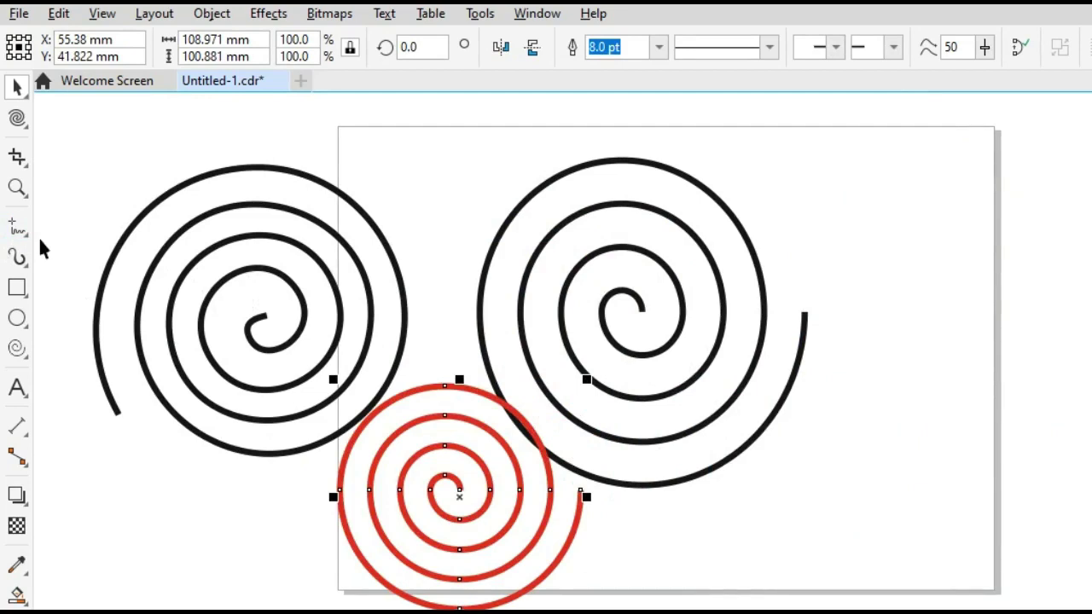
pyautogui.click(461, 231)
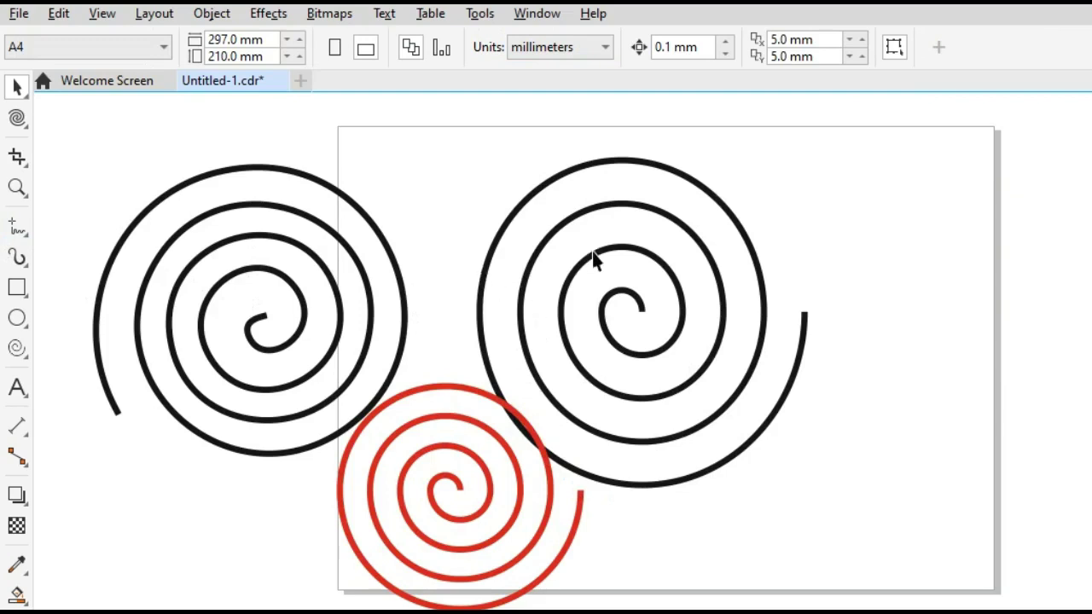